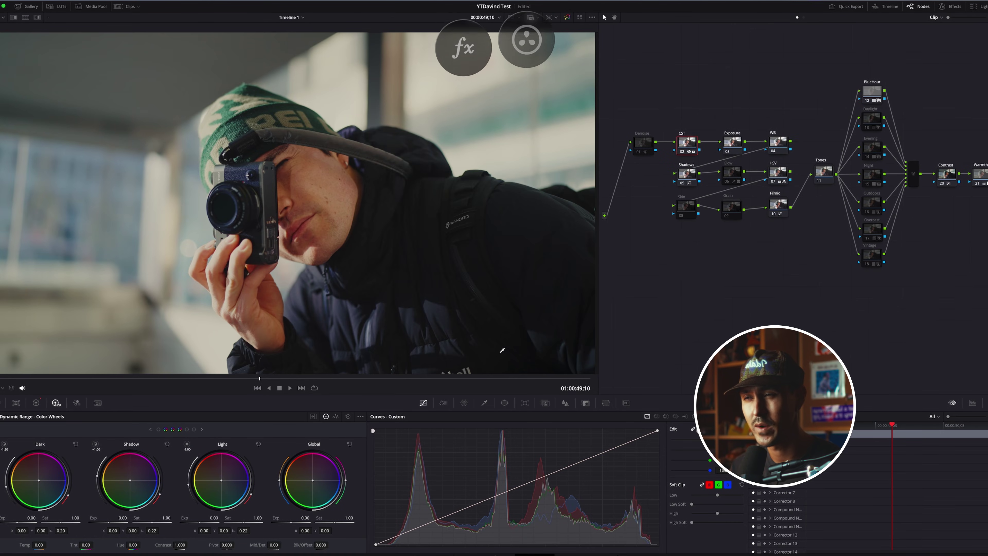
# - Show the Color Warper's Chroma Warp palette and add a serial node after CST
pyautogui.click(465, 402)
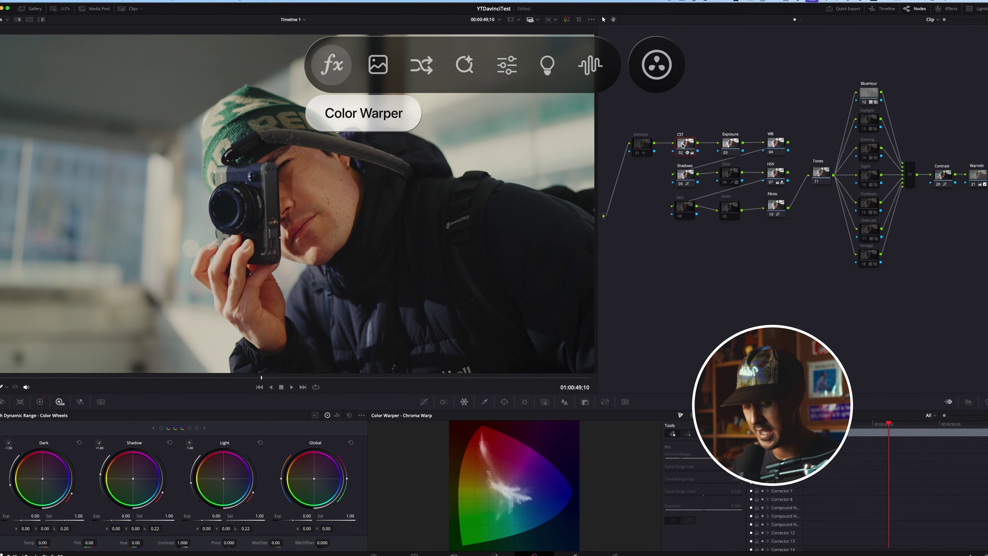
pyautogui.hotkey('alt', 's')
# - Move the new node 03 into place after CST in the node graph
pyautogui.moveTo(697, 160); pyautogui.dragTo(710, 109)
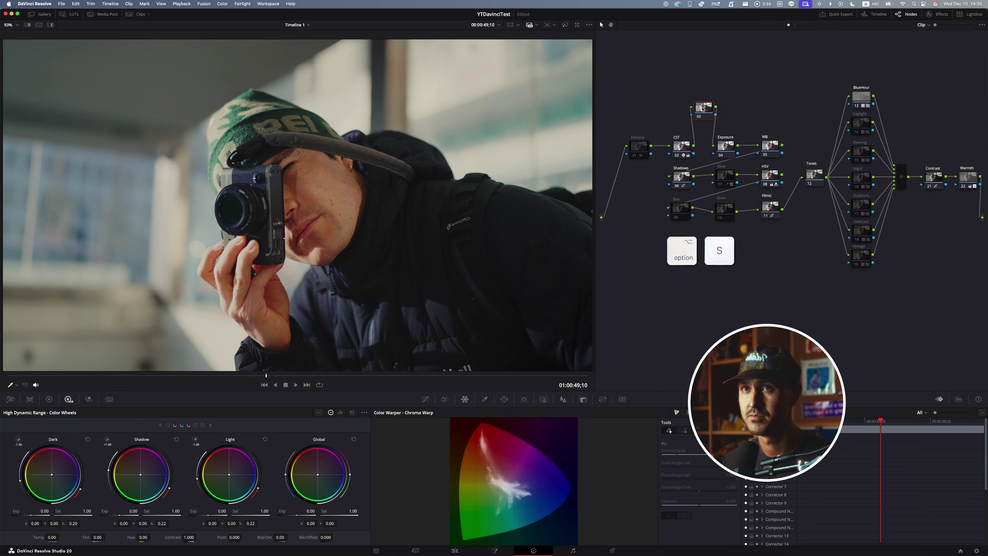
pyautogui.moveTo(616, 53); pyautogui.dragTo(973, 298)
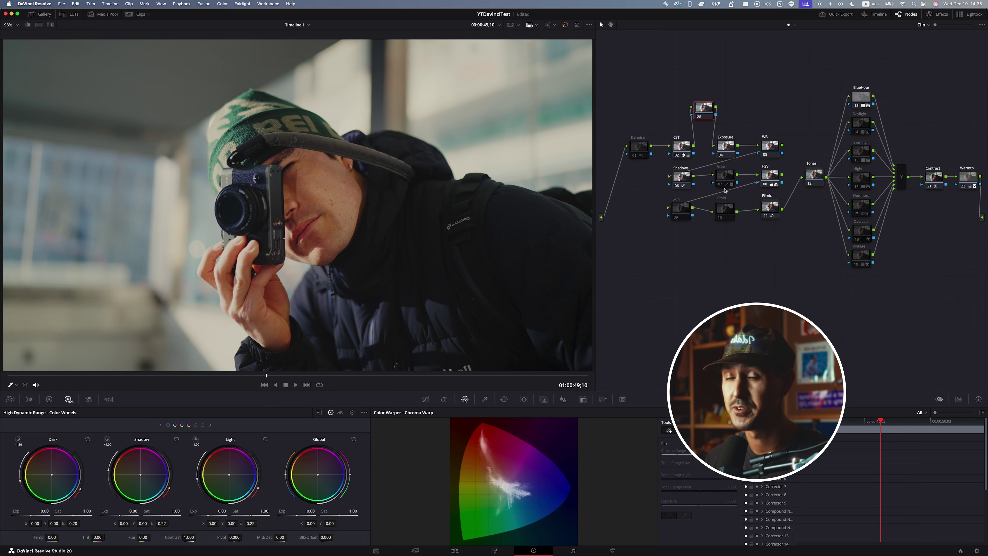
pyautogui.moveTo(703, 107); pyautogui.dragTo(702, 102)
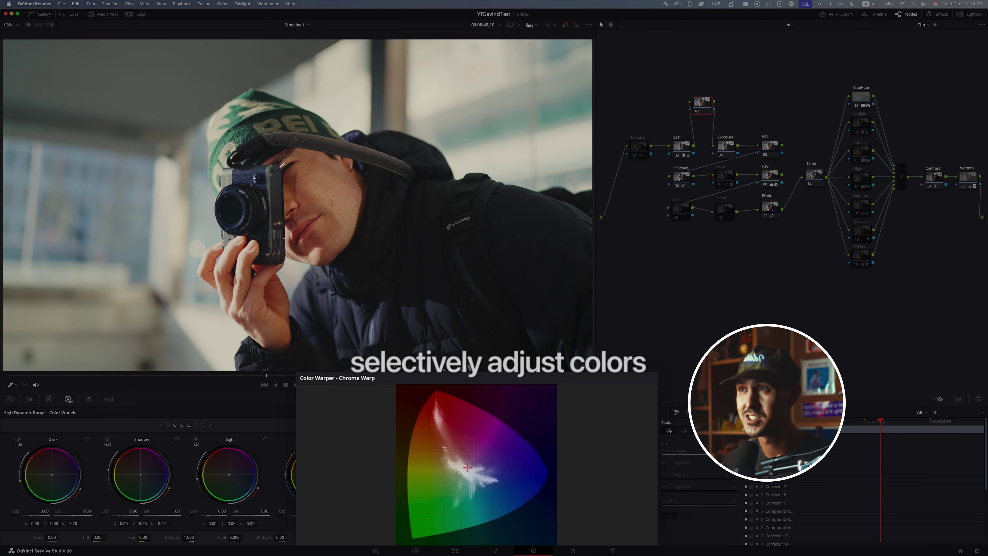
pyautogui.click(324, 178)
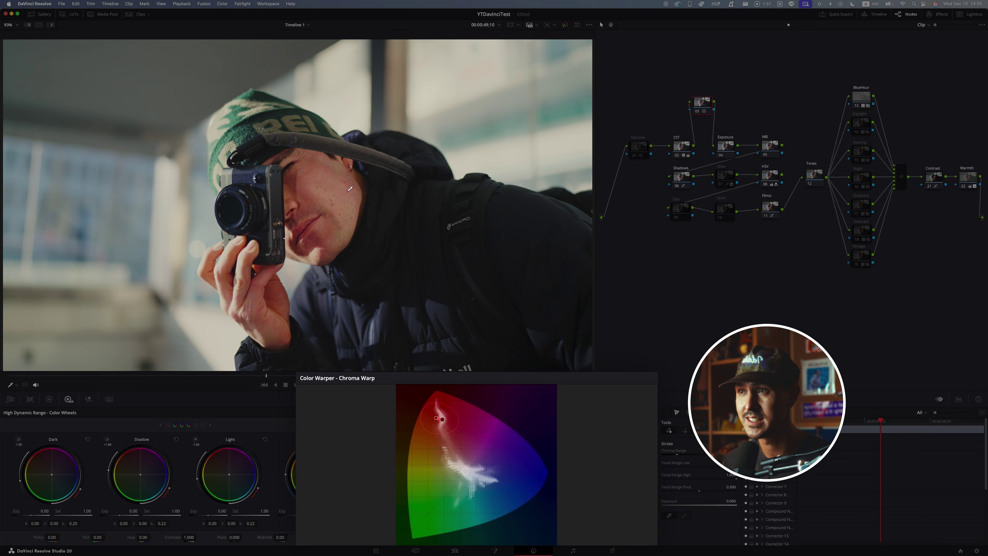
pyautogui.moveTo(350, 189); pyautogui.dragTo(298, 190)
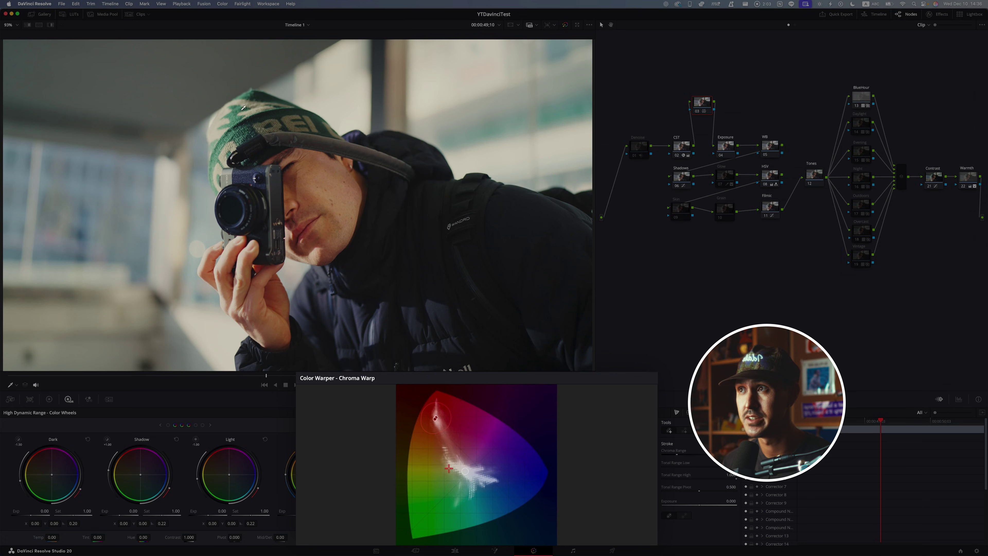
pyautogui.moveTo(228, 109); pyautogui.dragTo(280, 248)
pyautogui.press('super+z')
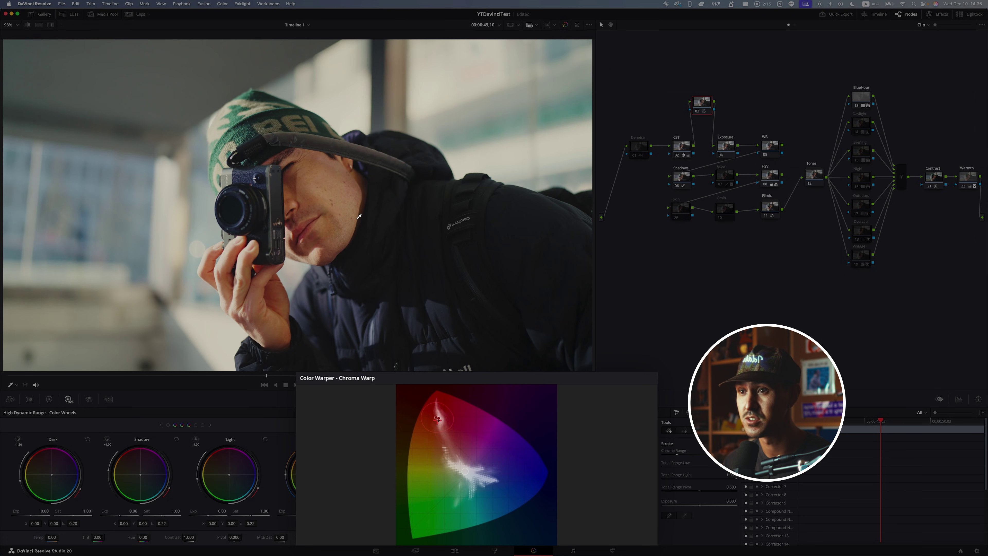
pyautogui.press('super+z')
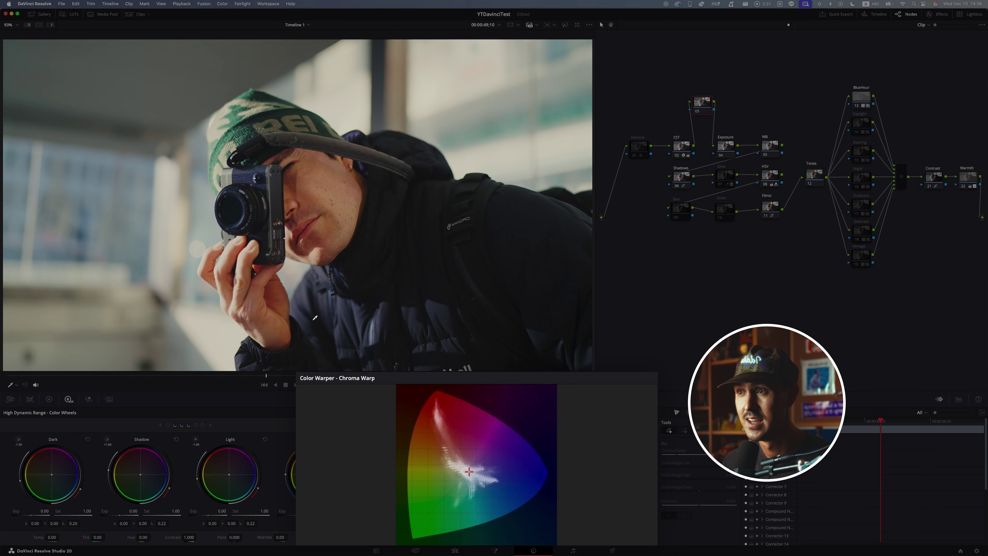
pyautogui.click(331, 301)
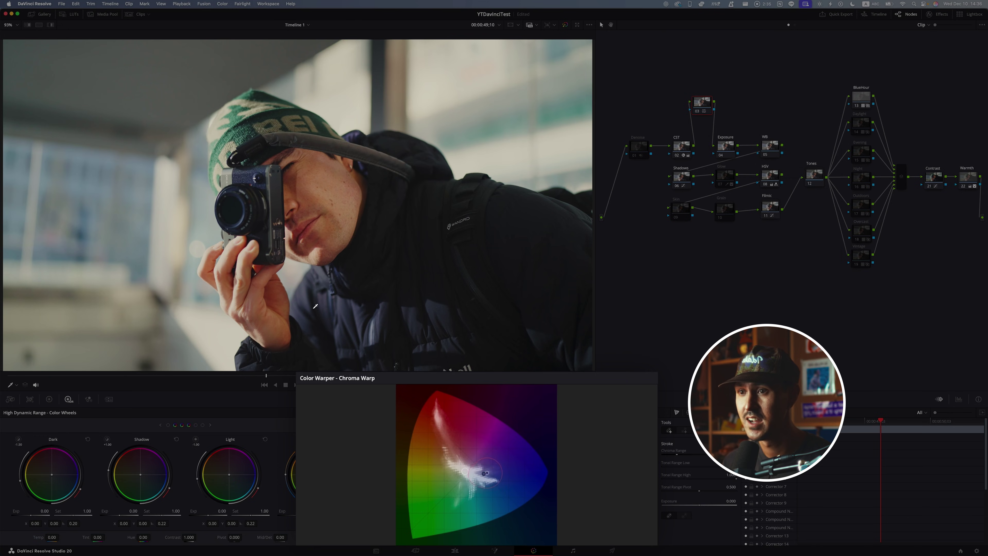
# - Drag chroma warp points to push the jacket toward green and another sampled colour toward red
pyautogui.moveTo(327, 305); pyautogui.dragTo(306, 346)
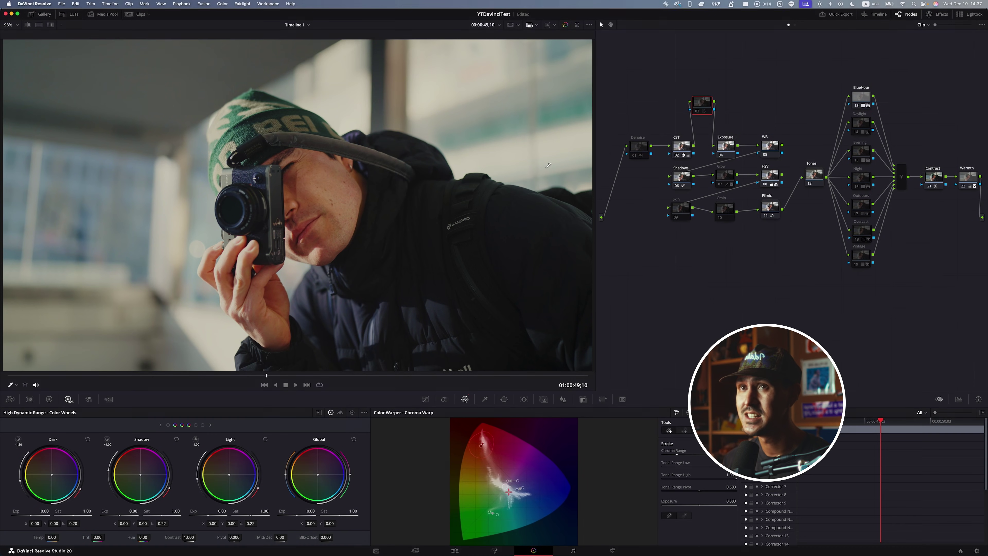
pyautogui.click(446, 399)
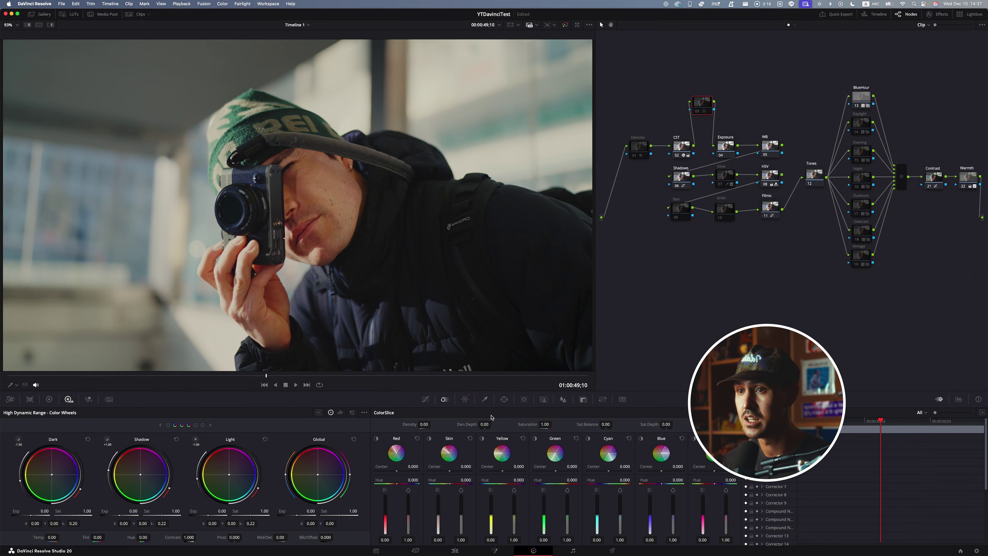
pyautogui.click(466, 400)
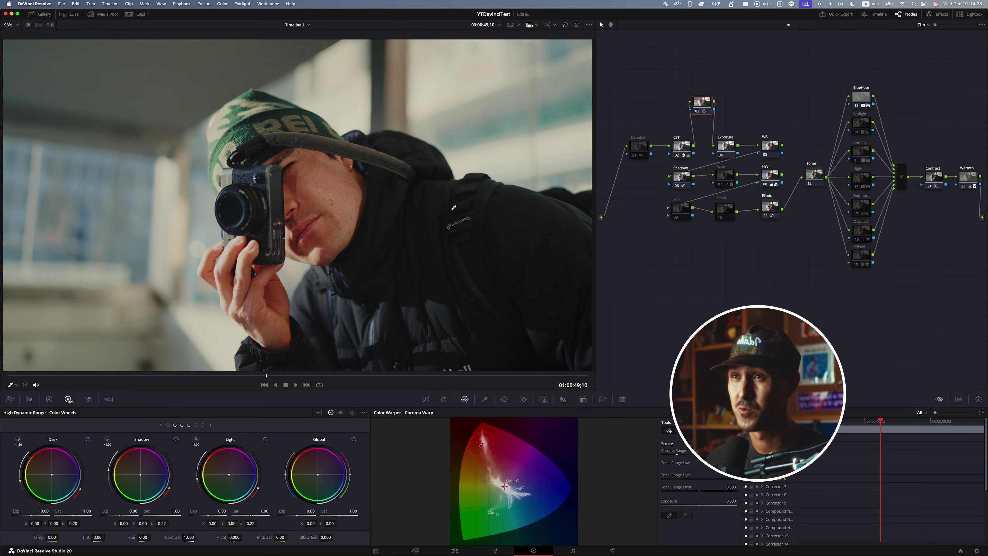
pyautogui.moveTo(471, 158); pyautogui.dragTo(465, 83)
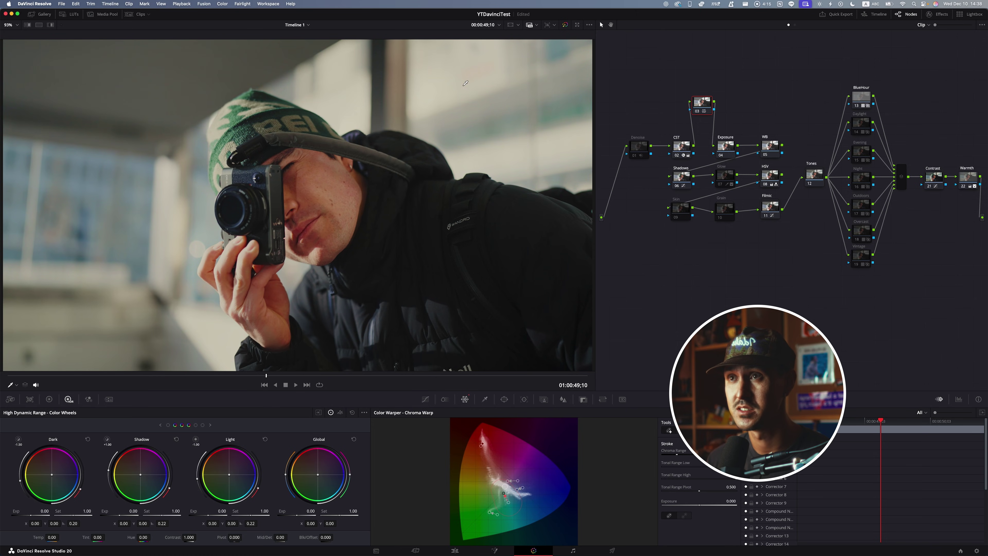
pyautogui.moveTo(494, 112); pyautogui.dragTo(434, 163)
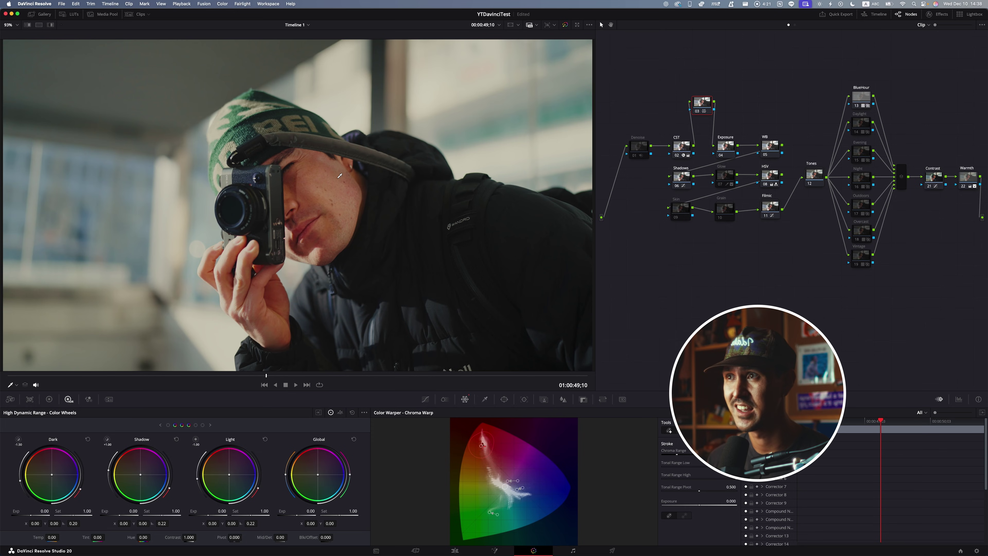
pyautogui.moveTo(330, 176); pyautogui.dragTo(349, 215)
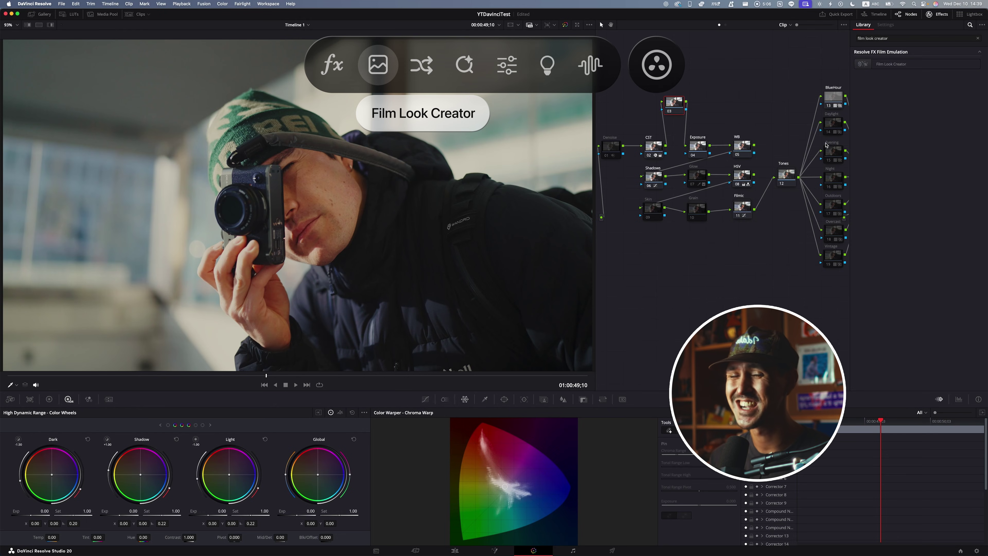
# - Apply Film Look Creator to the node, choose the Clean Slate preset, and raise Contrast to 1.278
pyautogui.moveTo(889, 65); pyautogui.dragTo(675, 103)
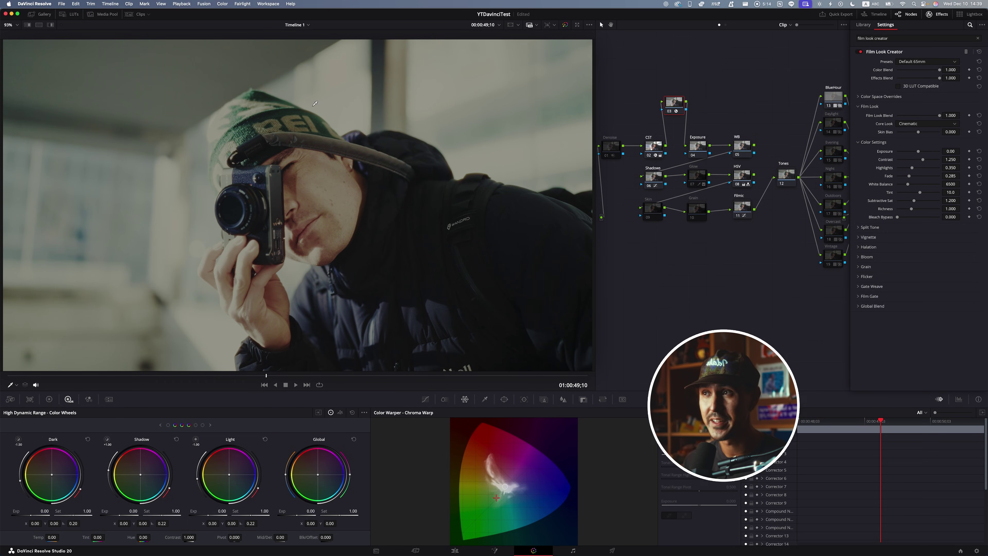
pyautogui.click(923, 63)
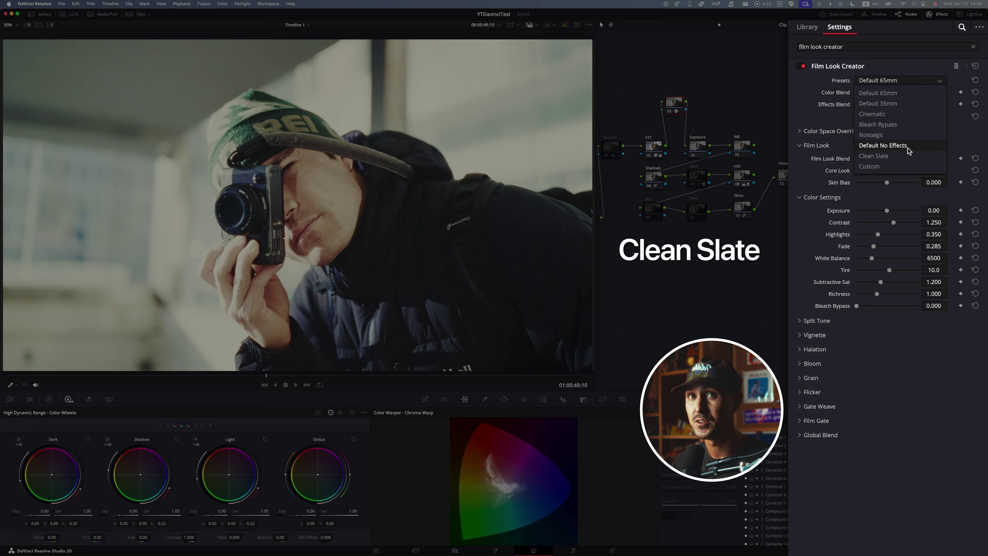
pyautogui.click(908, 156)
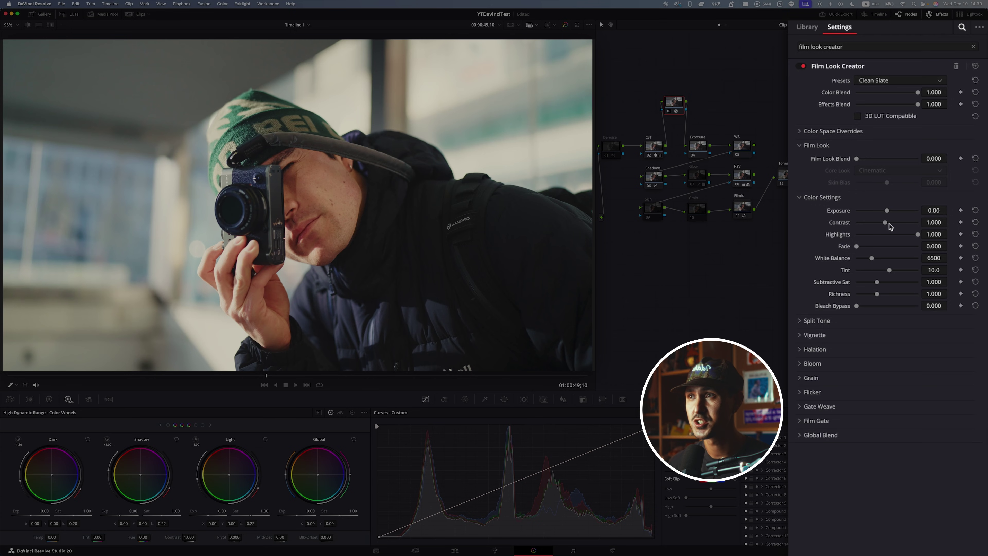
pyautogui.moveTo(889, 224); pyautogui.dragTo(895, 229)
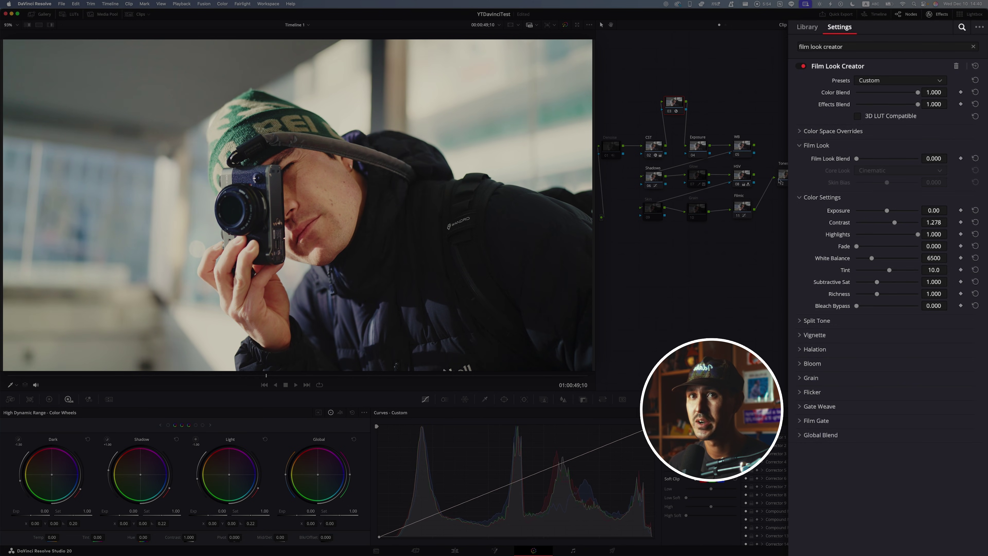
# - Set Contrast 1.293, Fade 0.240, Richness 1.209, Subtractive Sat 1.070 and Bleach Bypass 0.039
pyautogui.moveTo(896, 222); pyautogui.dragTo(907, 235)
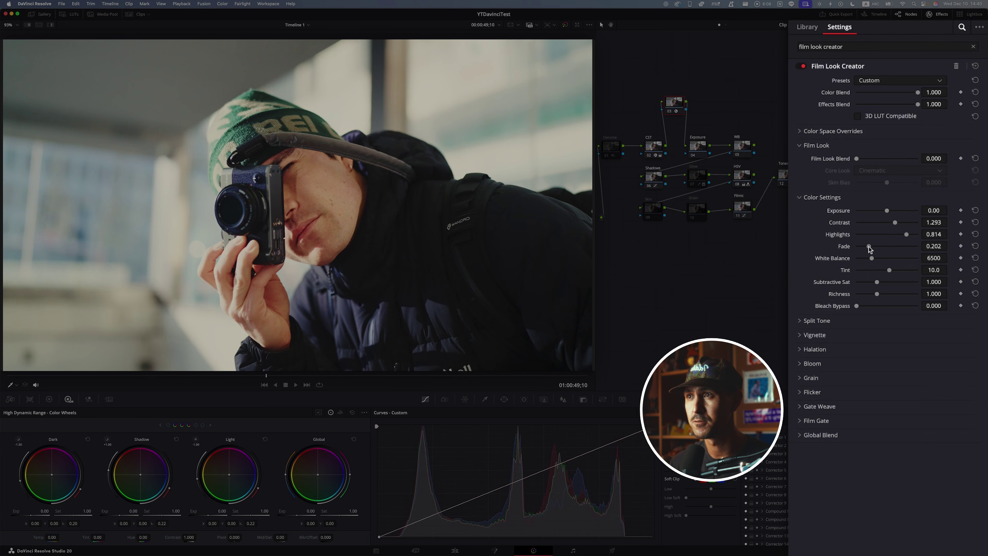
pyautogui.moveTo(858, 246)
pyautogui.mouseDown()
pyautogui.moveTo(963, 252)
pyautogui.moveTo(860, 251)
pyautogui.moveTo(873, 252)
pyautogui.mouseUp()
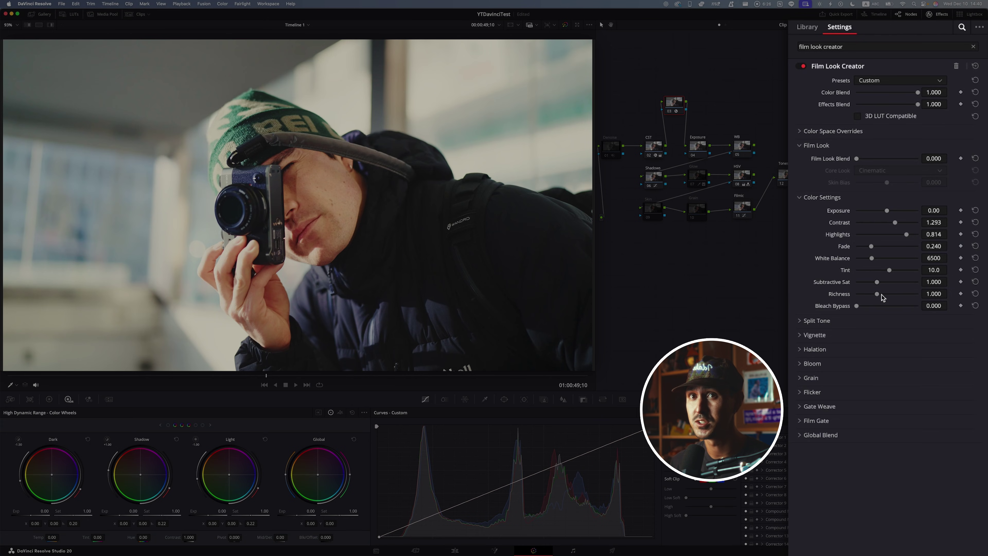
pyautogui.moveTo(877, 294); pyautogui.dragTo(884, 294)
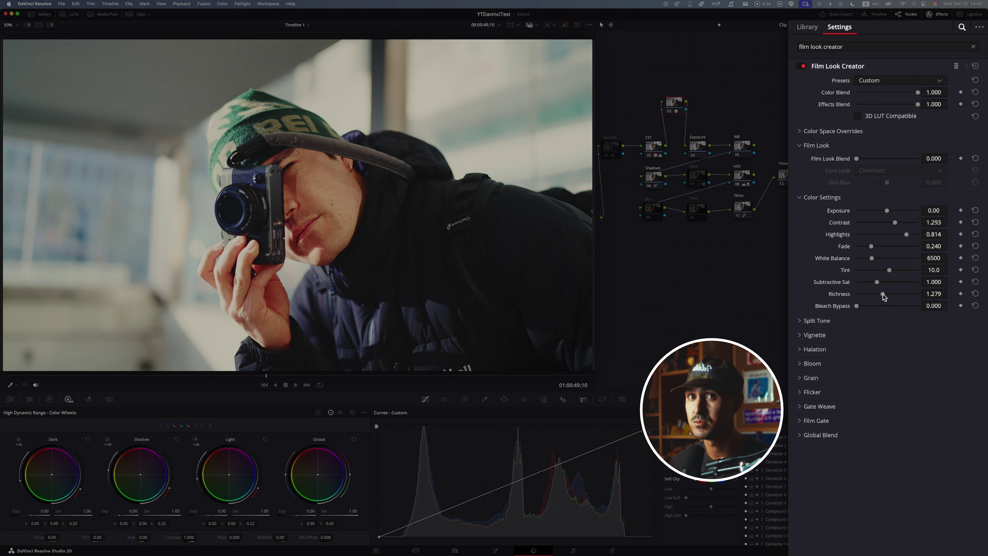
pyautogui.doubleClick(883, 295)
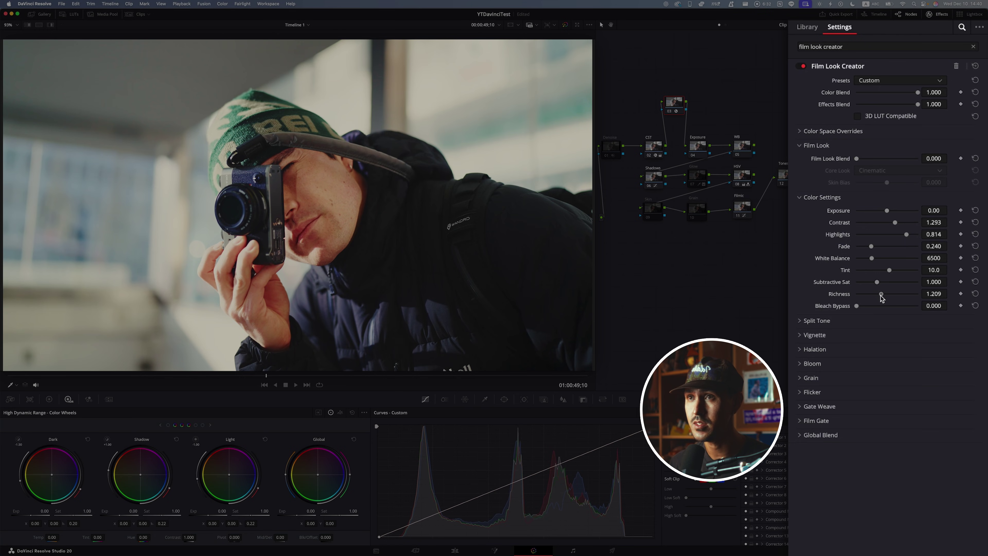
pyautogui.moveTo(861, 306); pyautogui.dragTo(860, 309)
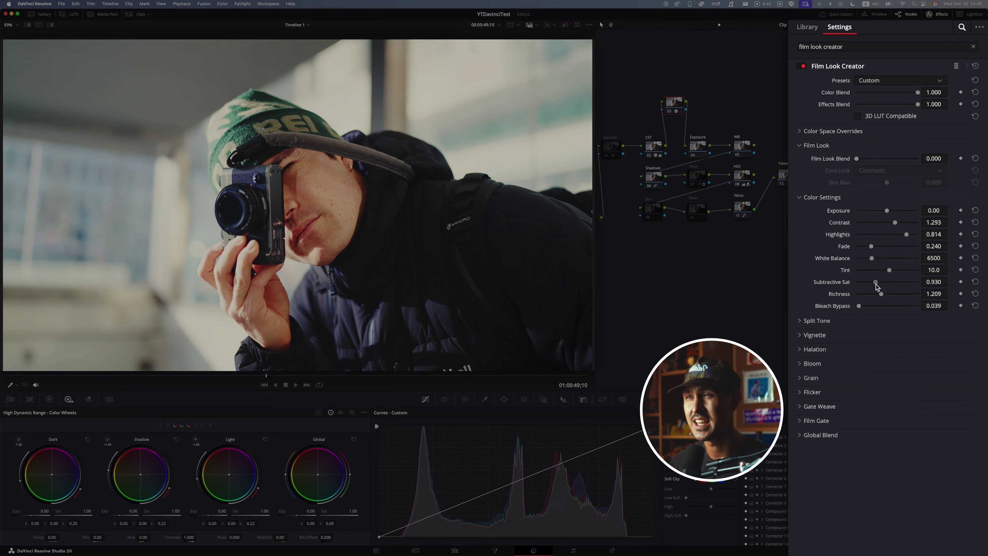
pyautogui.moveTo(876, 284); pyautogui.dragTo(877, 285)
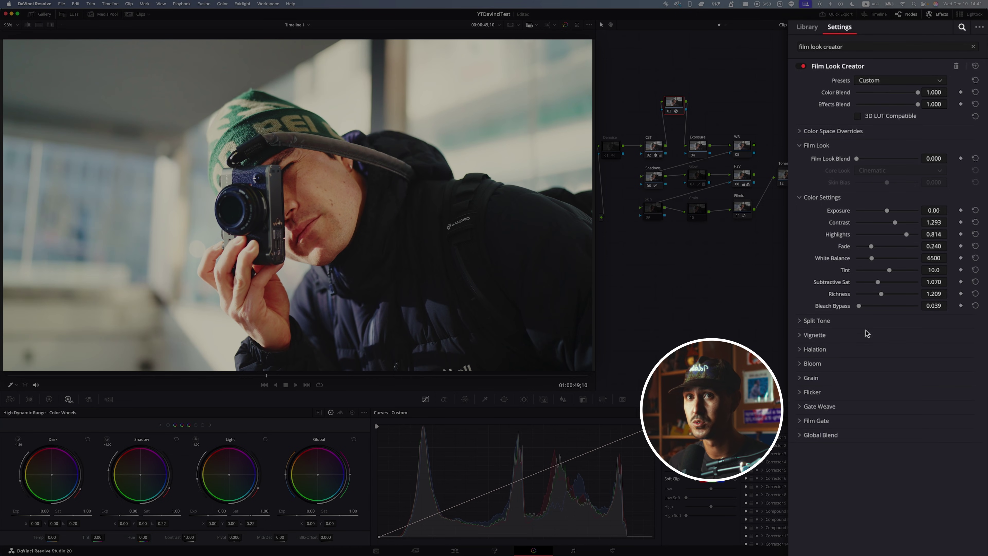
pyautogui.click(858, 322)
# - Enable Natural split toning with Amount 0.140, Hue Angle 217.7 and Pivot 0.496
pyautogui.click(858, 334)
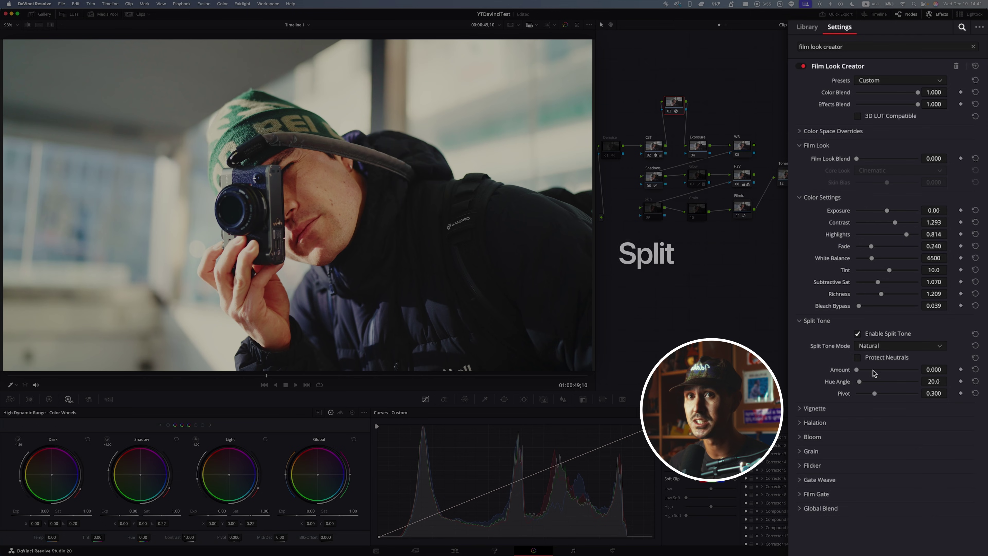
pyautogui.moveTo(856, 369); pyautogui.dragTo(896, 380)
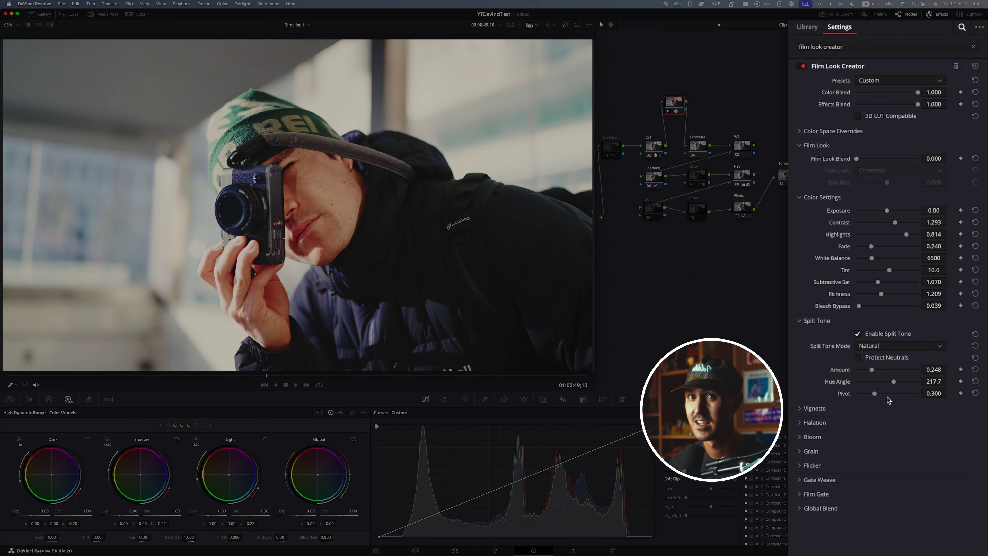
pyautogui.moveTo(871, 370); pyautogui.dragTo(887, 393)
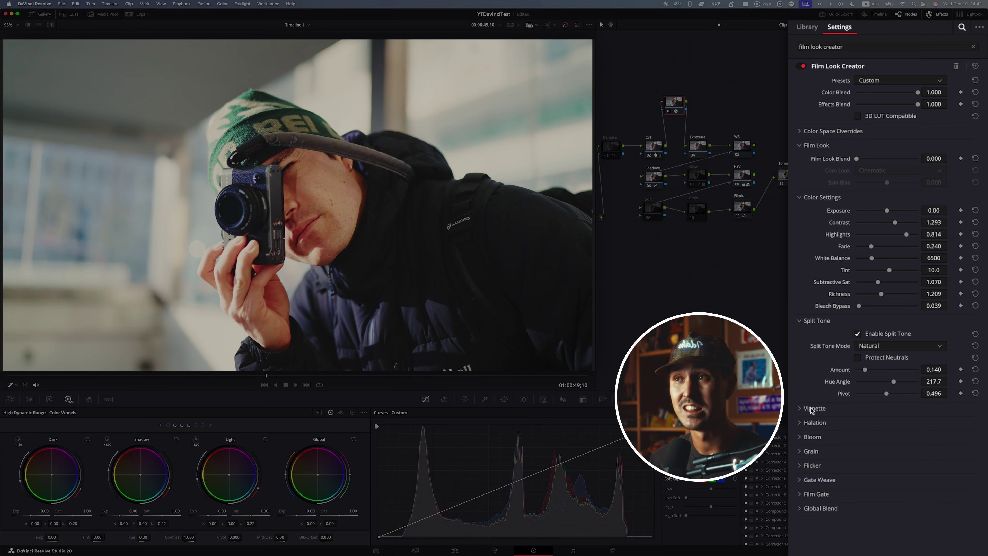
# - Enable highlights-only halation with Saturation 0, Radius 1.94 and Amount 1.000
pyautogui.click(813, 422)
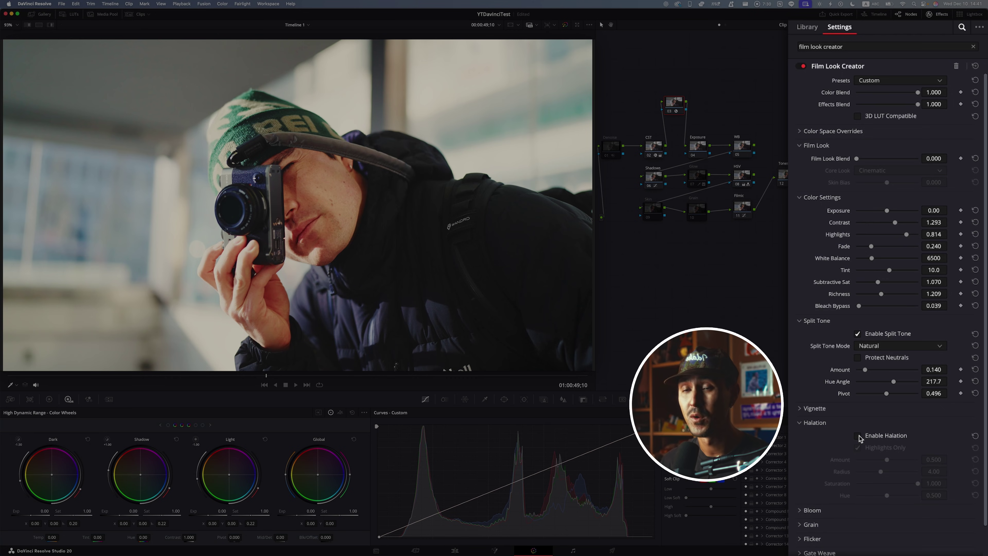
pyautogui.scroll(-1, 832, 450)
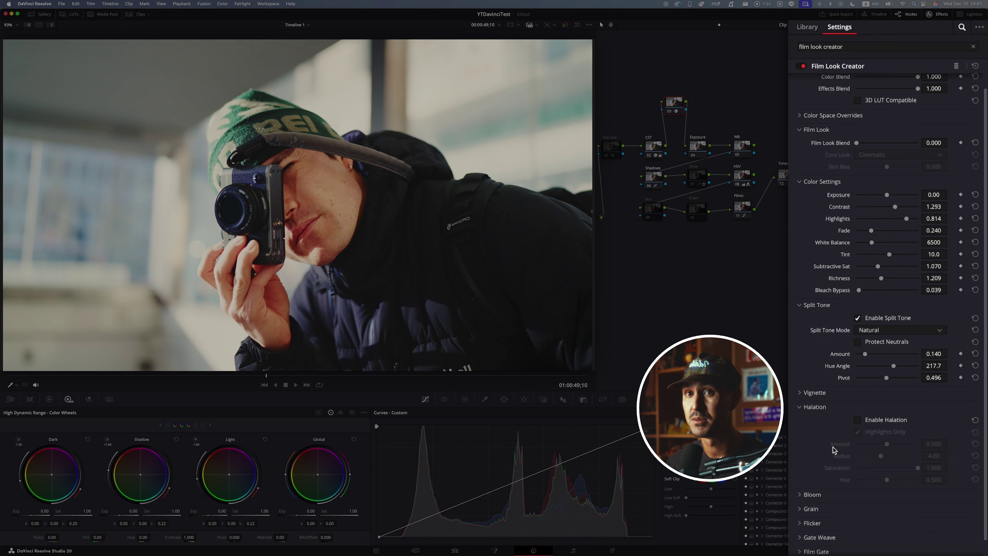
pyautogui.click(858, 420)
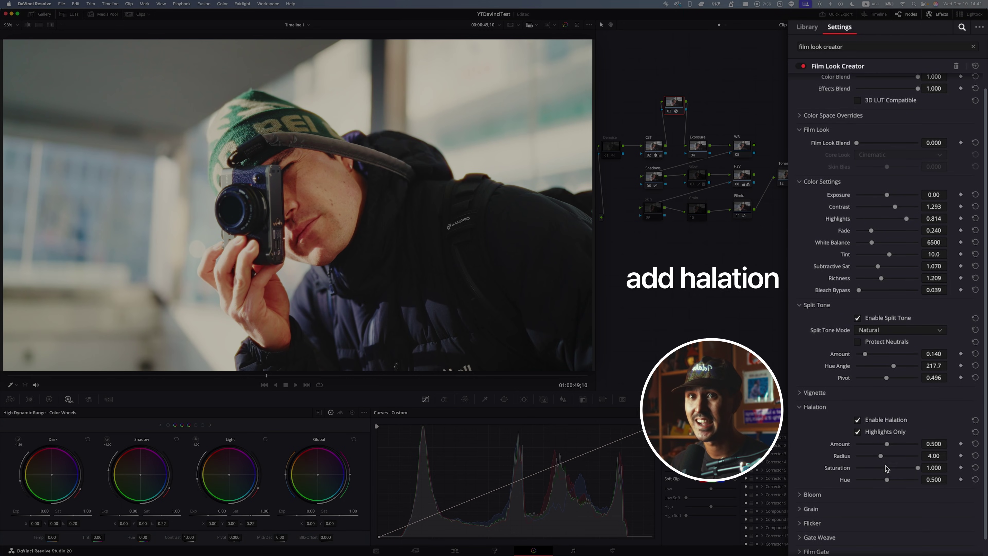
pyautogui.moveTo(886, 470); pyautogui.dragTo(883, 472)
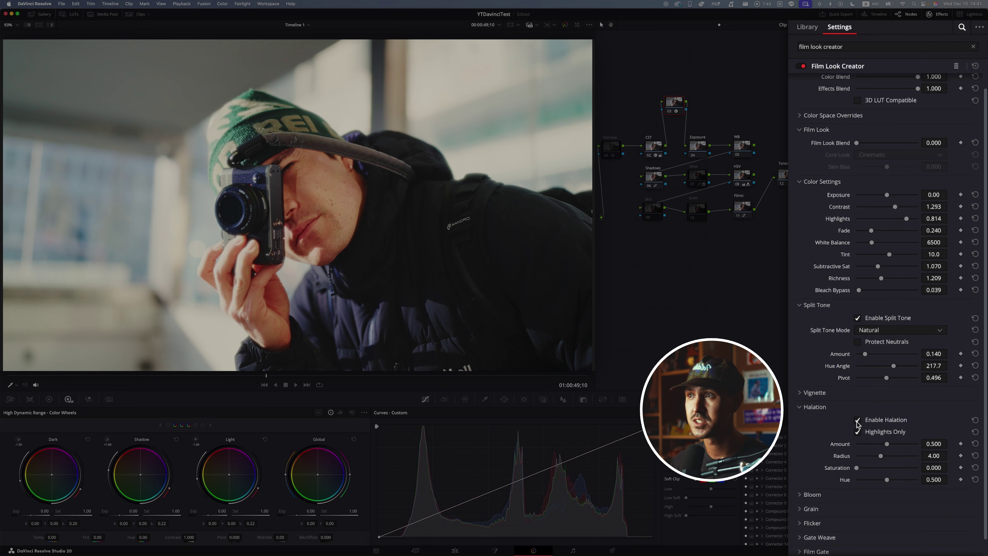
pyautogui.click(869, 444)
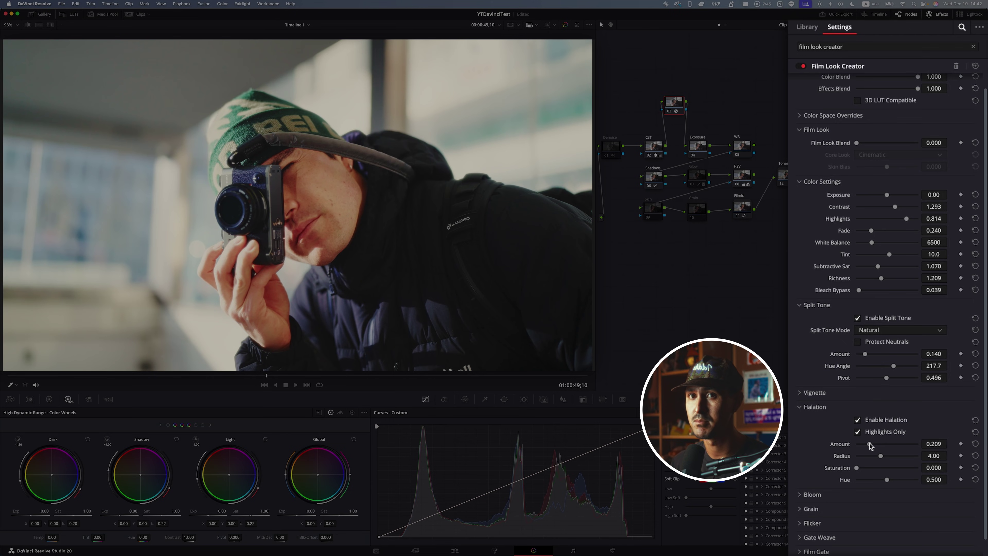
pyautogui.click(865, 456)
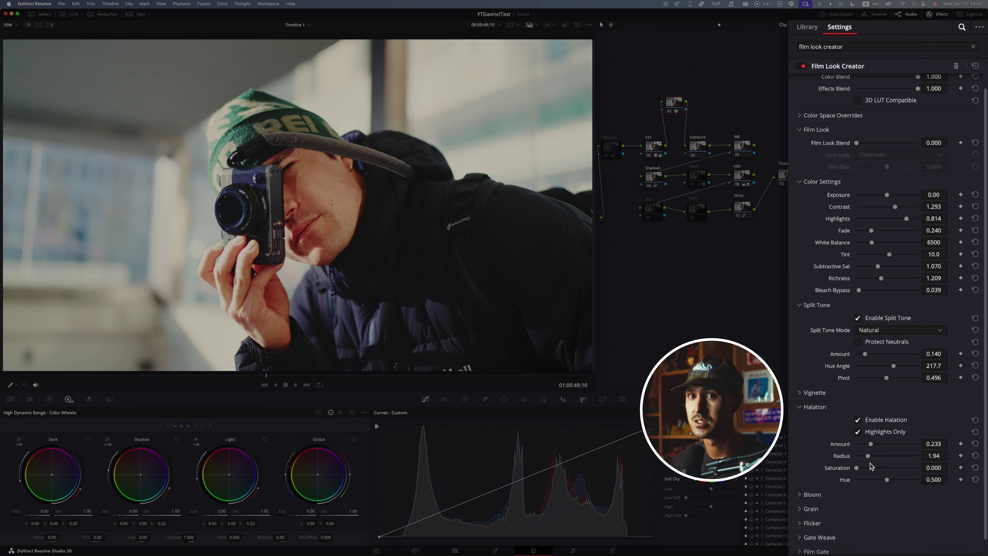
pyautogui.click(858, 420)
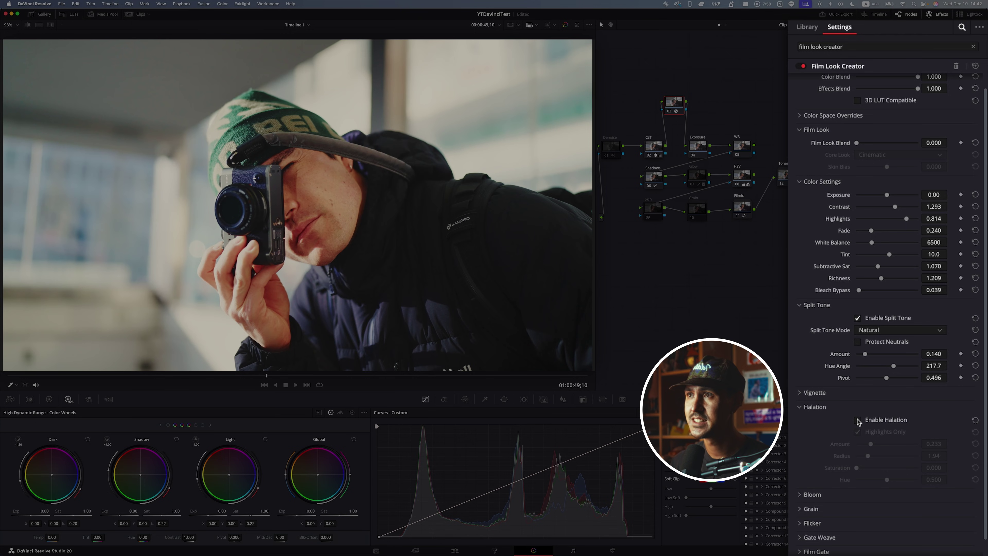
pyautogui.click(858, 419)
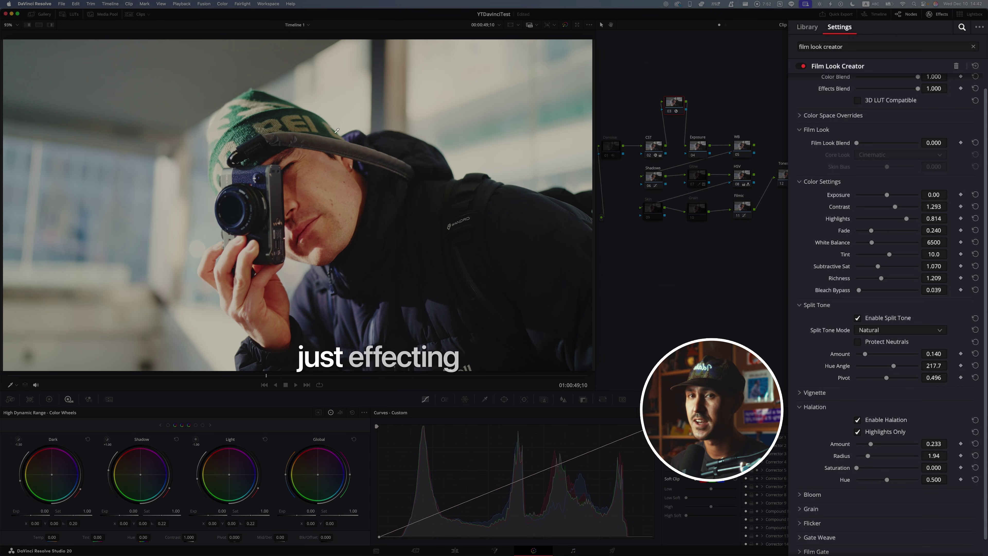
pyautogui.moveTo(870, 444); pyautogui.dragTo(916, 450)
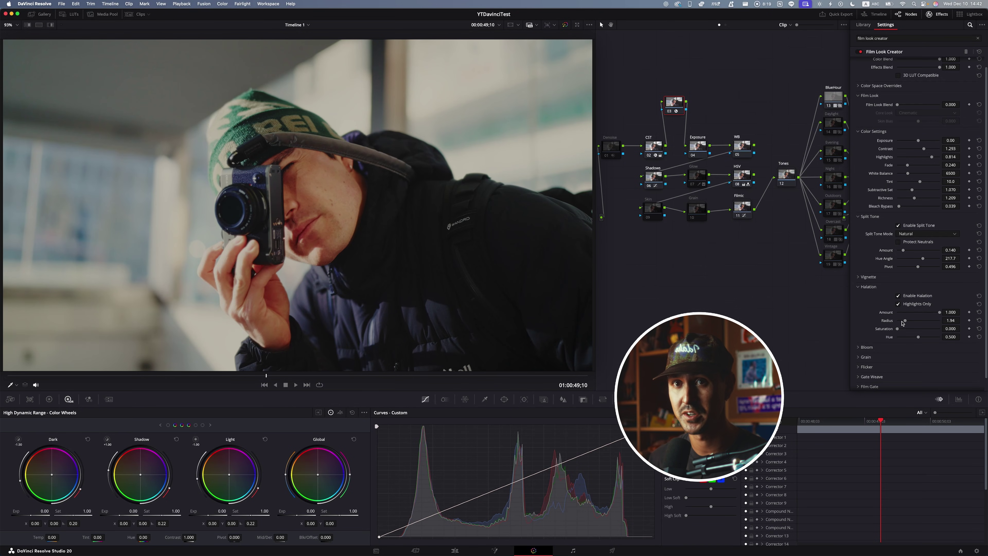
pyautogui.scroll(-1, 907, 330)
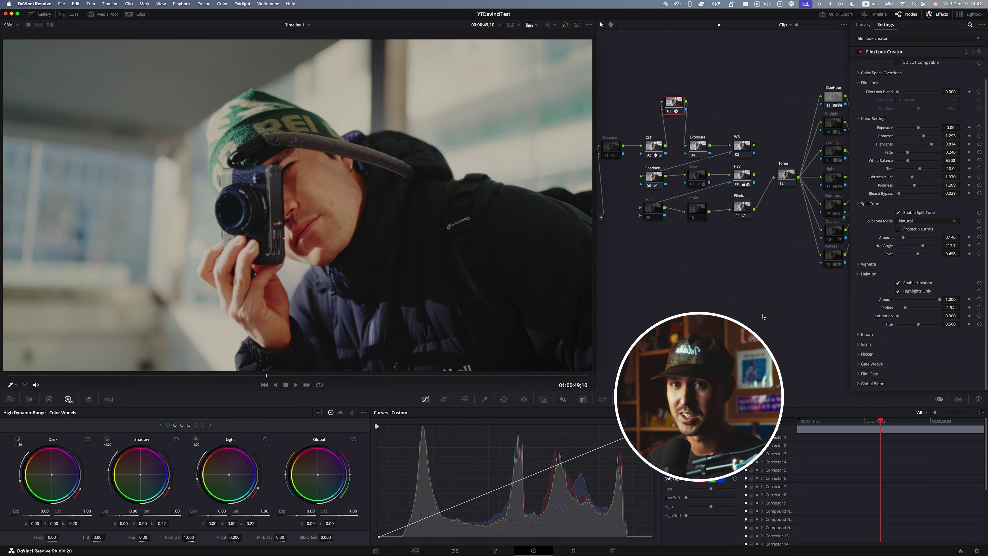
# - Turn on 35mm film grain at Amount 0.300 and Size 1.000
pyautogui.click(867, 344)
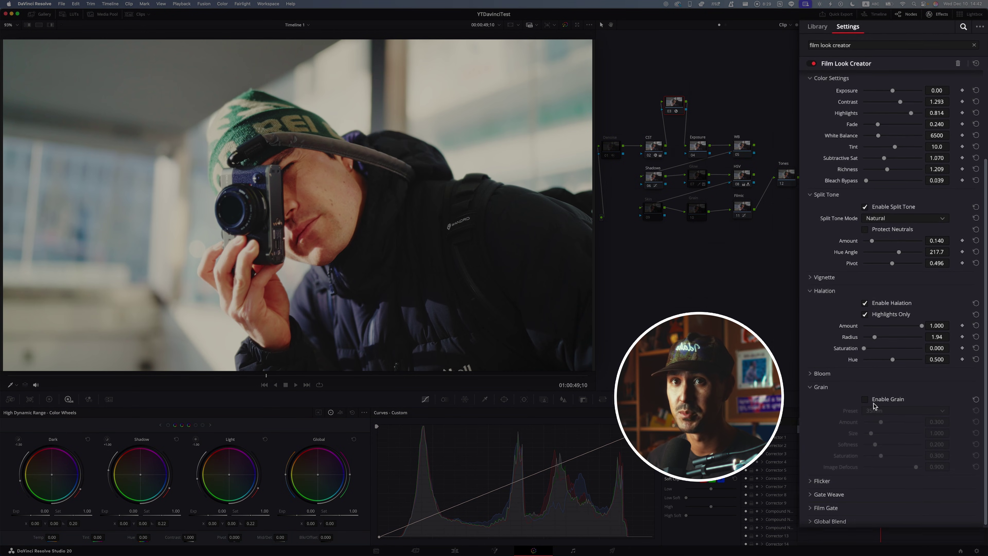
pyautogui.click(877, 432)
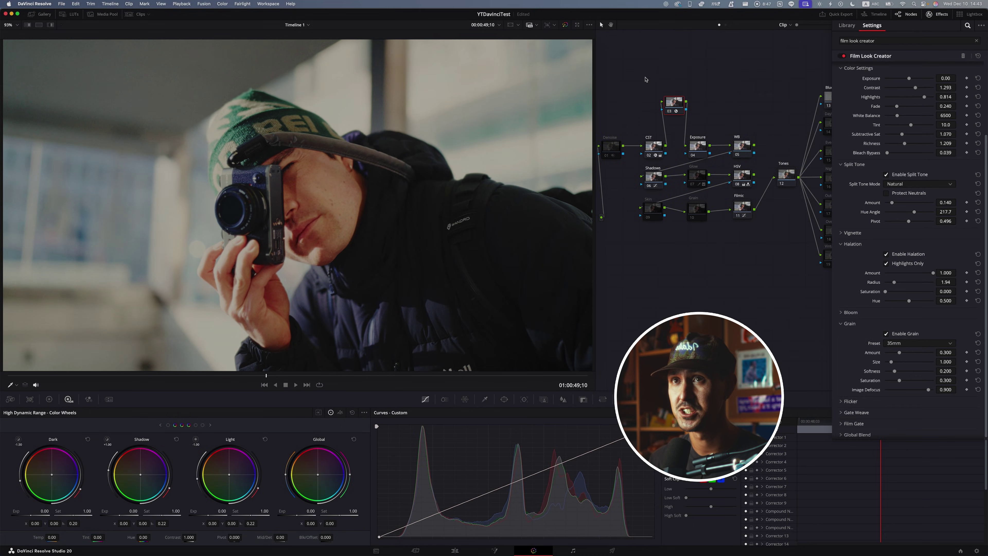
pyautogui.moveTo(699, 73); pyautogui.dragTo(694, 109)
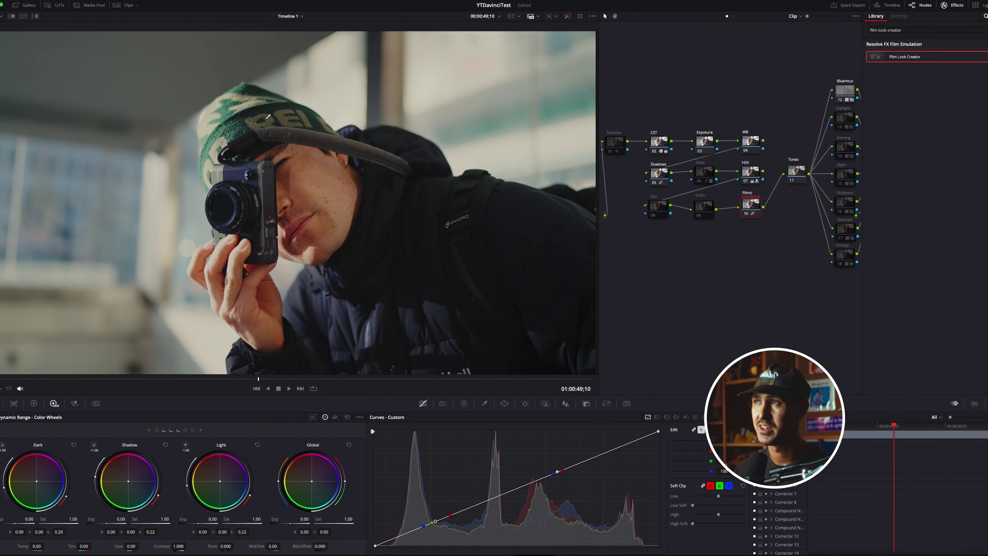
# - In Project Manager, enable Dynamic Project Switching and open the Apple Log 2 Tutorial project
pyautogui.click(49, 0)
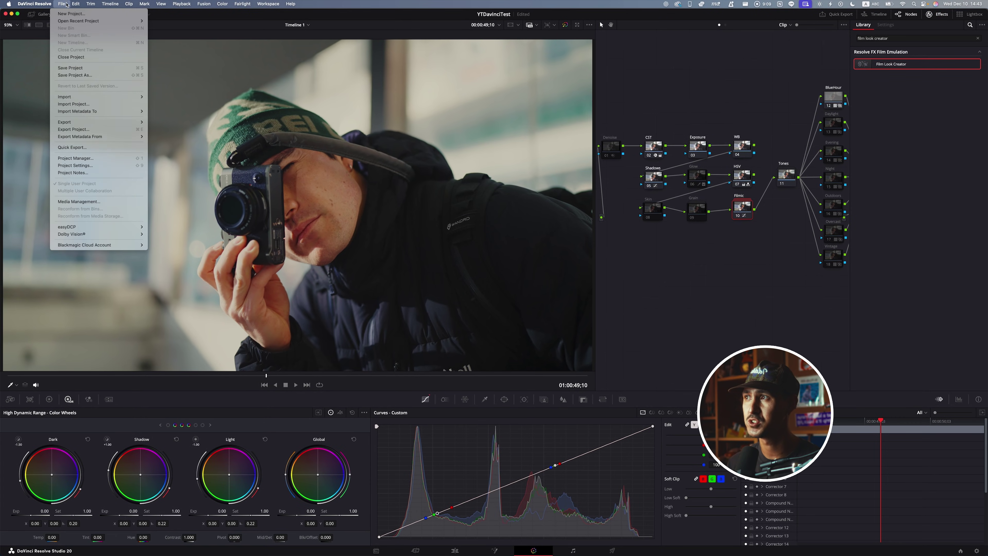
pyautogui.click(92, 159)
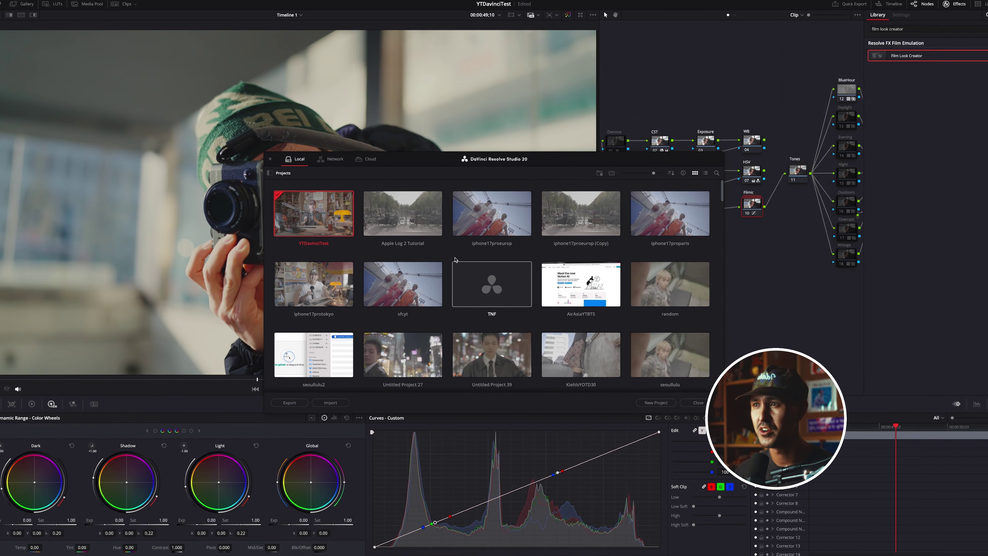
pyautogui.rightClick(418, 222)
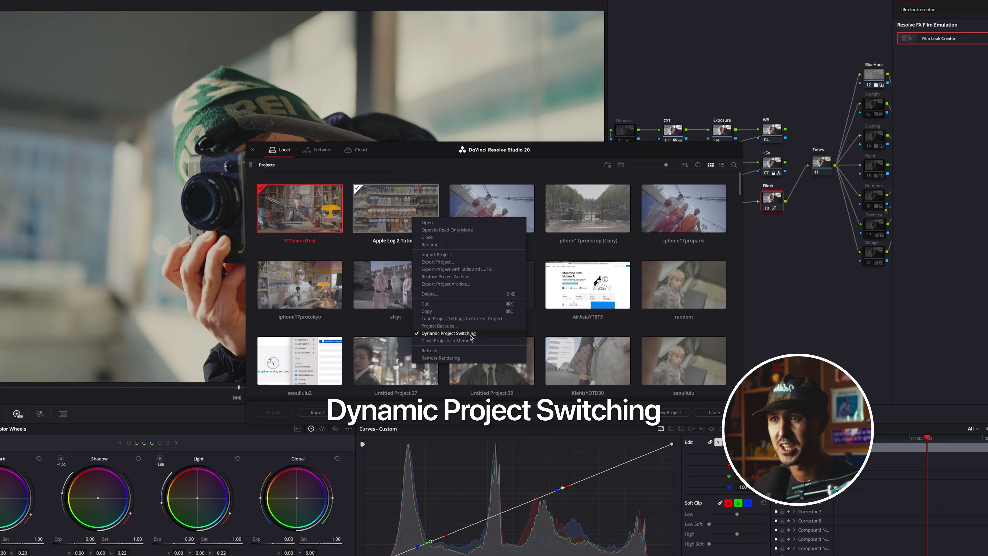
pyautogui.click(435, 184)
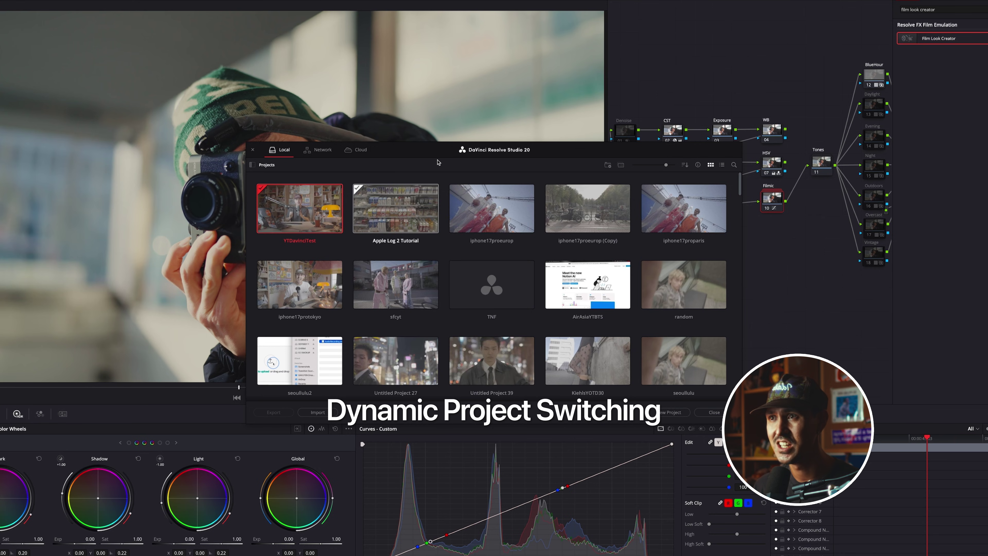
pyautogui.doubleClick(412, 238)
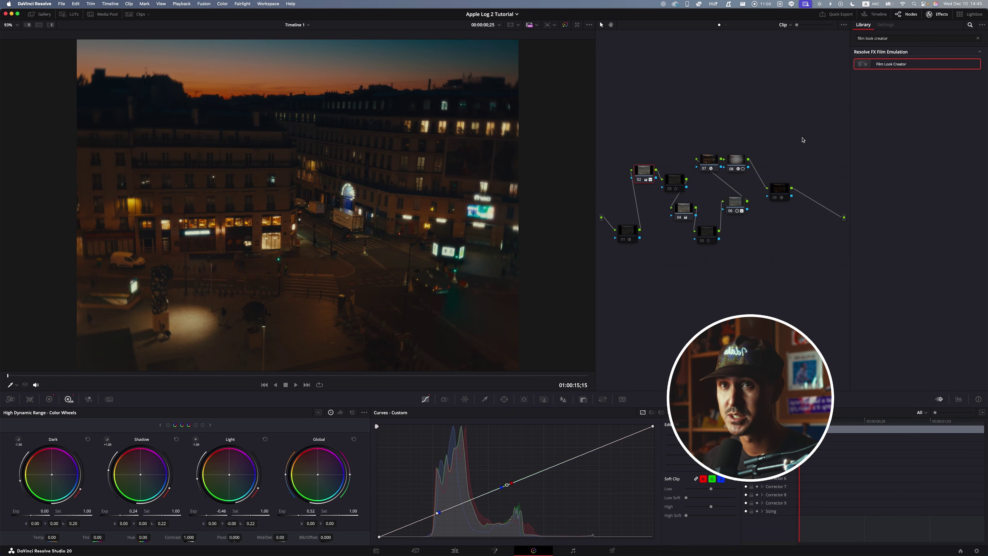
pyautogui.moveTo(802, 139); pyautogui.dragTo(756, 180)
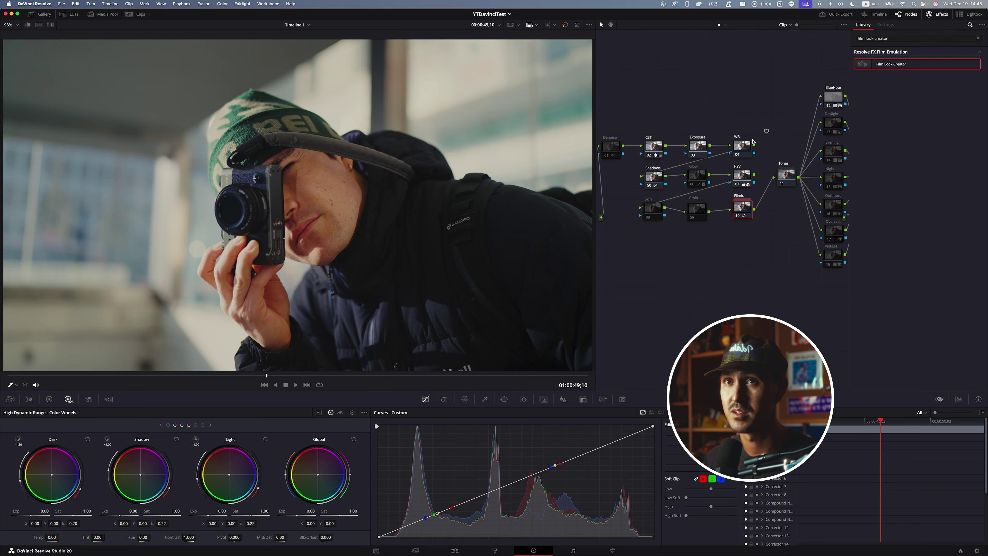
pyautogui.click(752, 144)
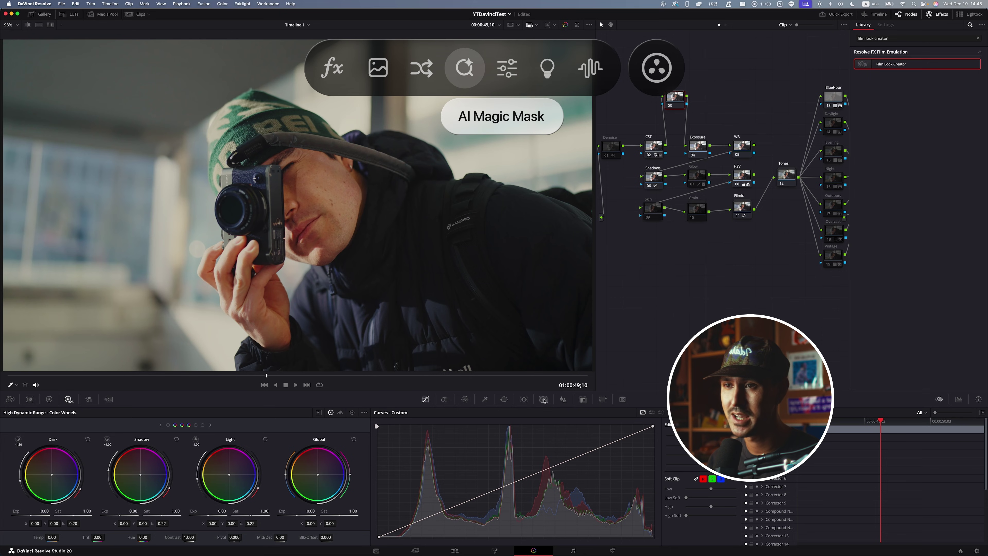
# - Start an AI Magic Mask and place points along the hood strap, jacket and body
pyautogui.click(544, 399)
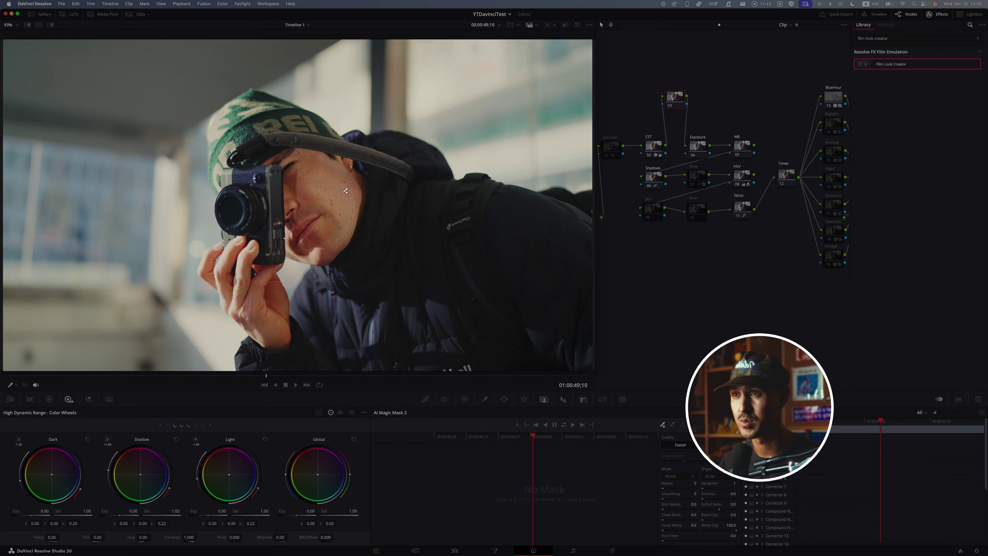
pyautogui.moveTo(271, 137); pyautogui.dragTo(404, 172)
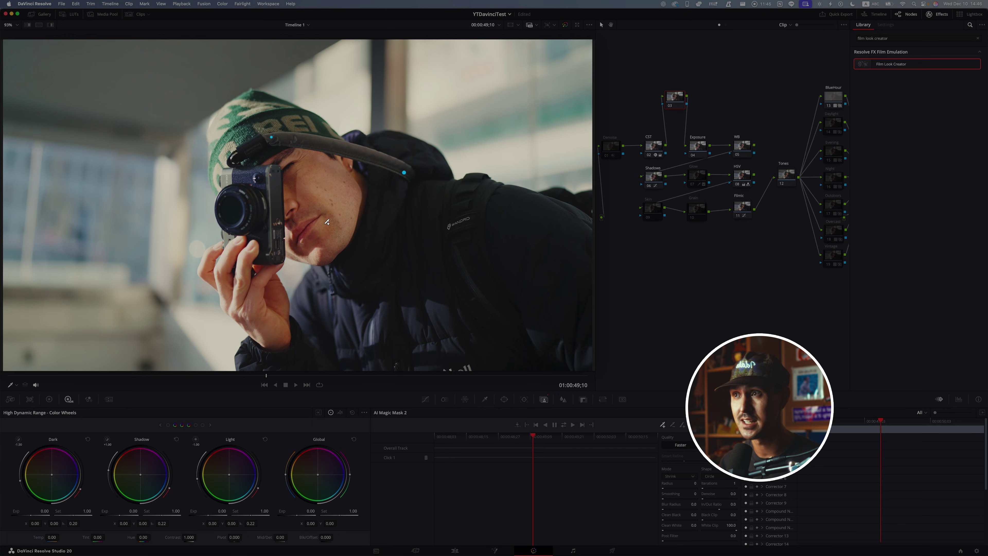
pyautogui.click(533, 213)
pyautogui.click(523, 303)
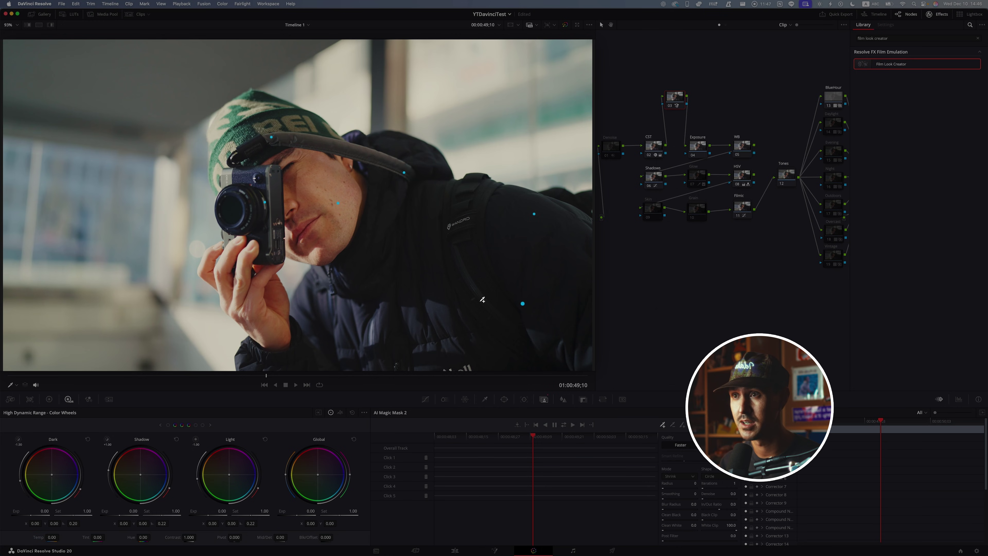
pyautogui.click(277, 346)
pyautogui.click(358, 319)
pyautogui.click(227, 235)
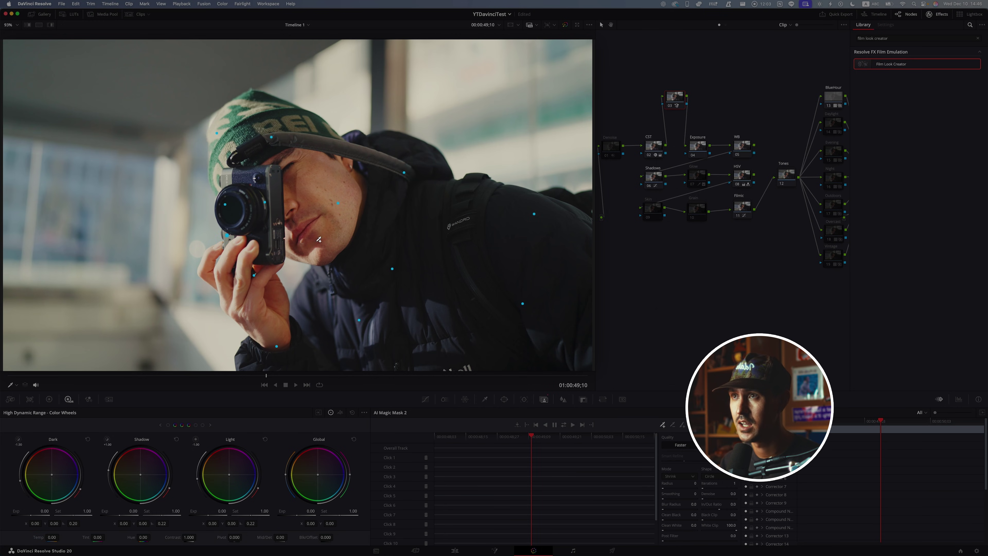
pyautogui.click(225, 204)
pyautogui.click(217, 133)
# - Preview the mask on grey and add points on the hood, jacket, face and hand
pyautogui.hotkey('shift', 'h')
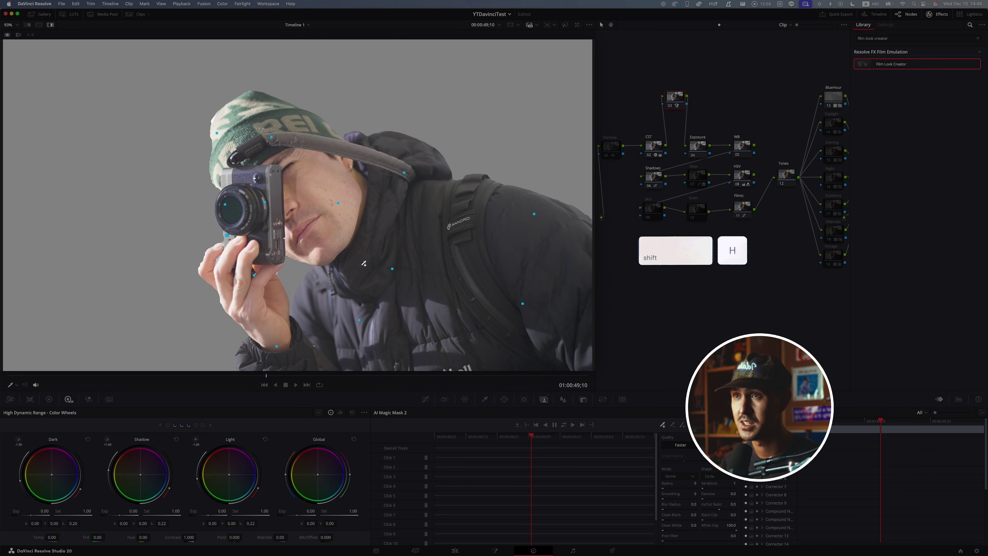
pyautogui.click(385, 149)
pyautogui.click(426, 167)
pyautogui.click(440, 211)
pyautogui.click(552, 228)
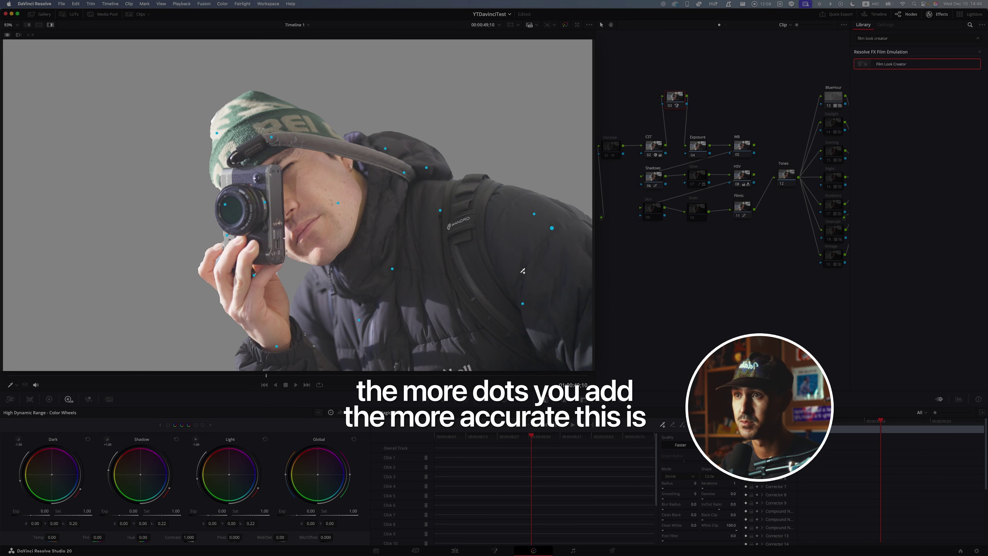
pyautogui.click(433, 265)
pyautogui.click(306, 171)
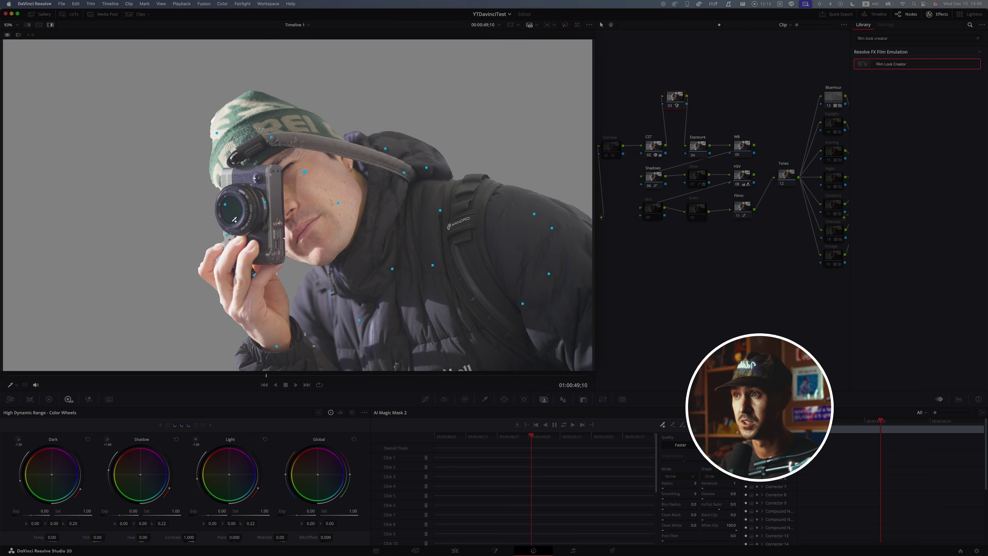
pyautogui.click(203, 259)
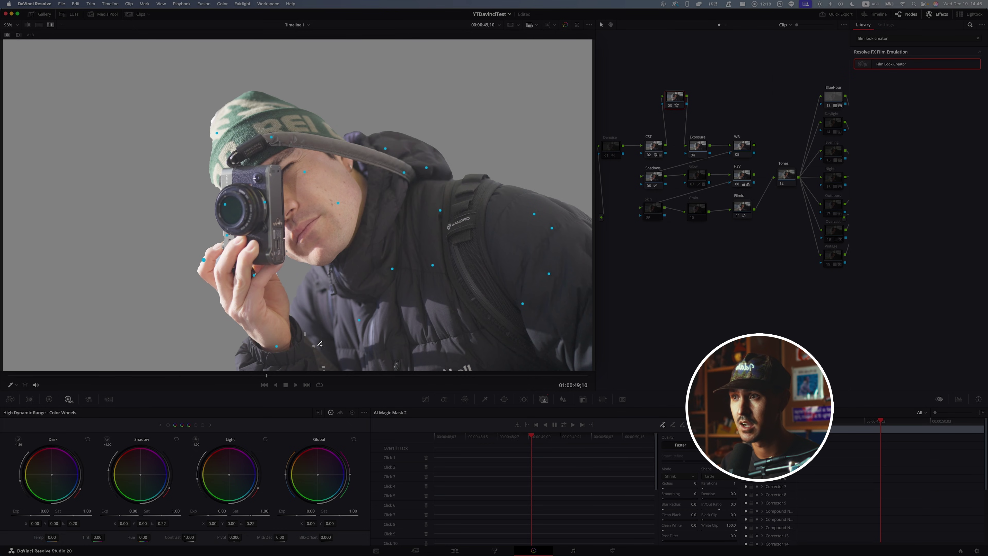
pyautogui.click(317, 346)
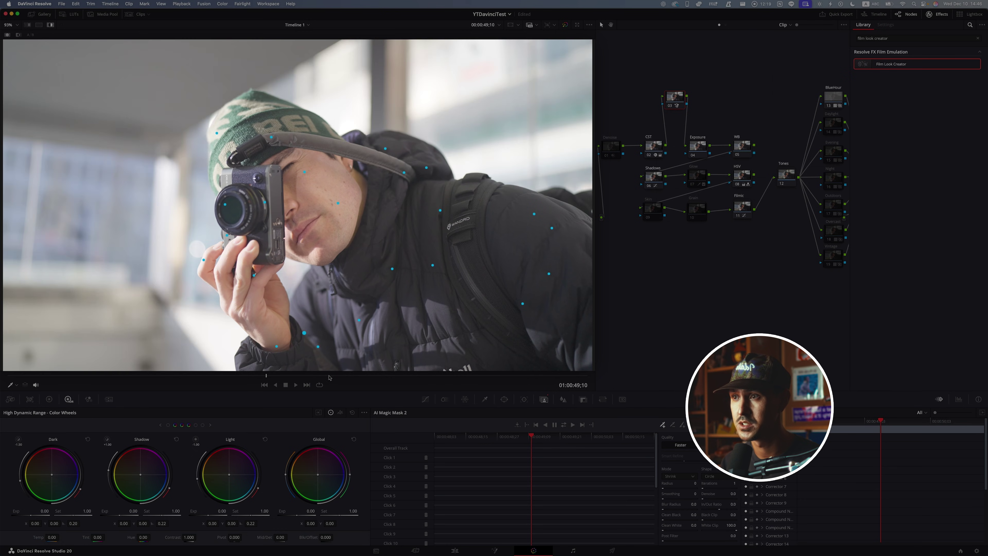
pyautogui.click(328, 368)
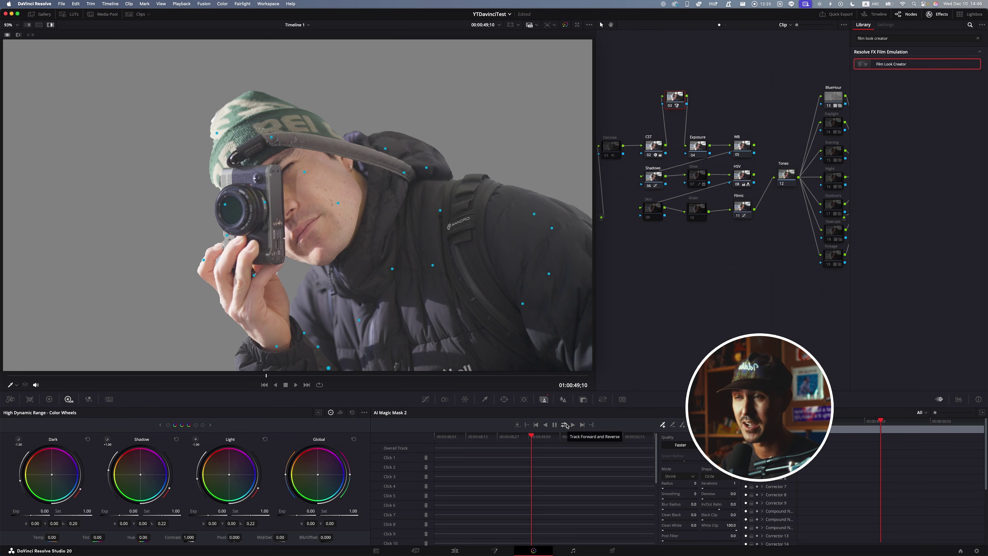
# - Track the man's Magic Mask forward and backward through the clip, then check the isolation with Shift+H
pyautogui.click(564, 425)
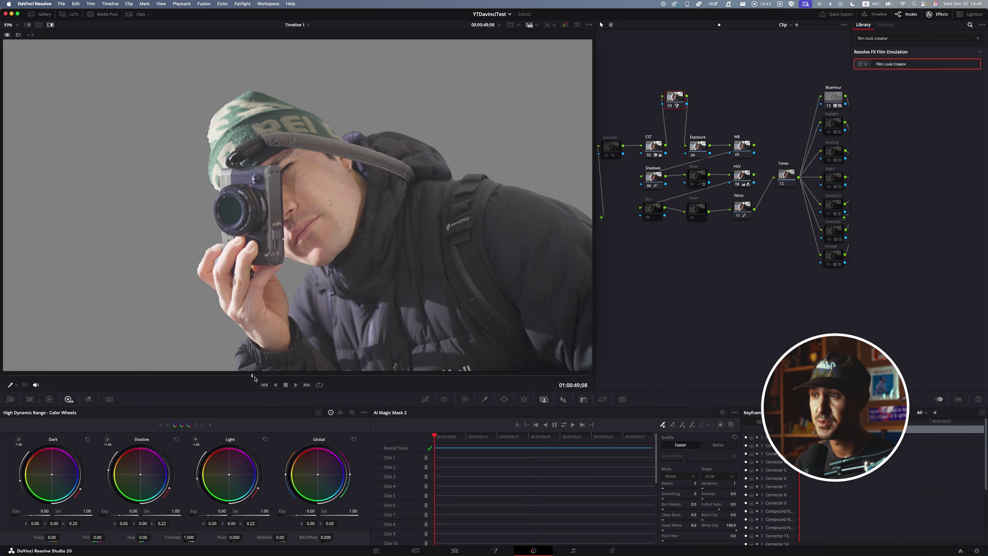
pyautogui.click(274, 375)
pyautogui.hotkey('shift', 'h')
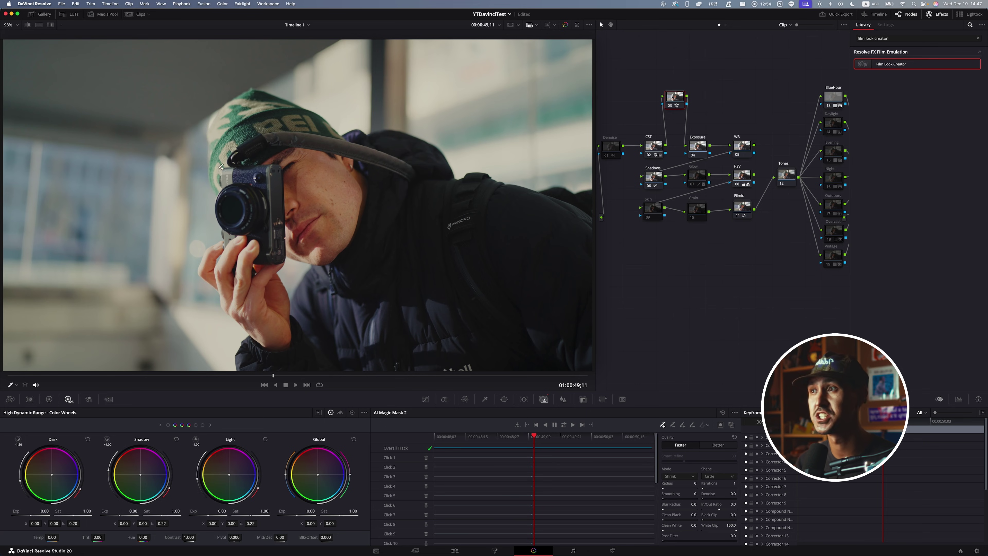
pyautogui.hotkey('shift', 'h')
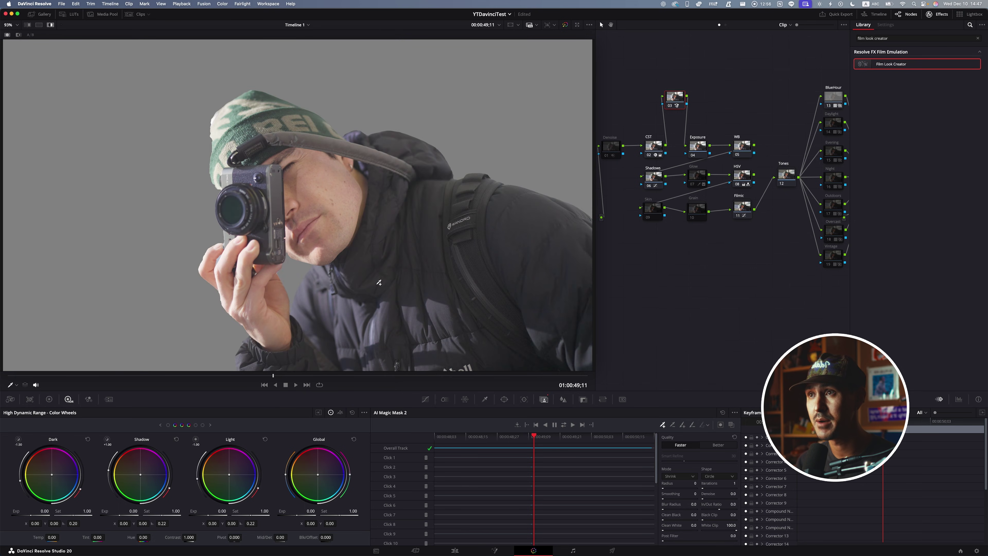
# - Invert the Magic Mask to select the background and raise Clean Black to 54.1
pyautogui.click(721, 426)
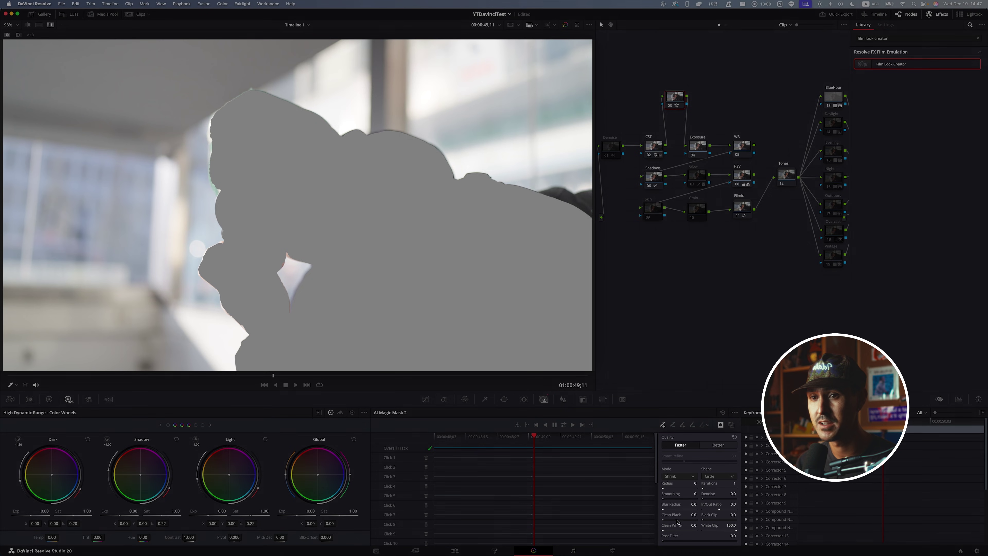
pyautogui.moveTo(664, 519); pyautogui.dragTo(682, 519)
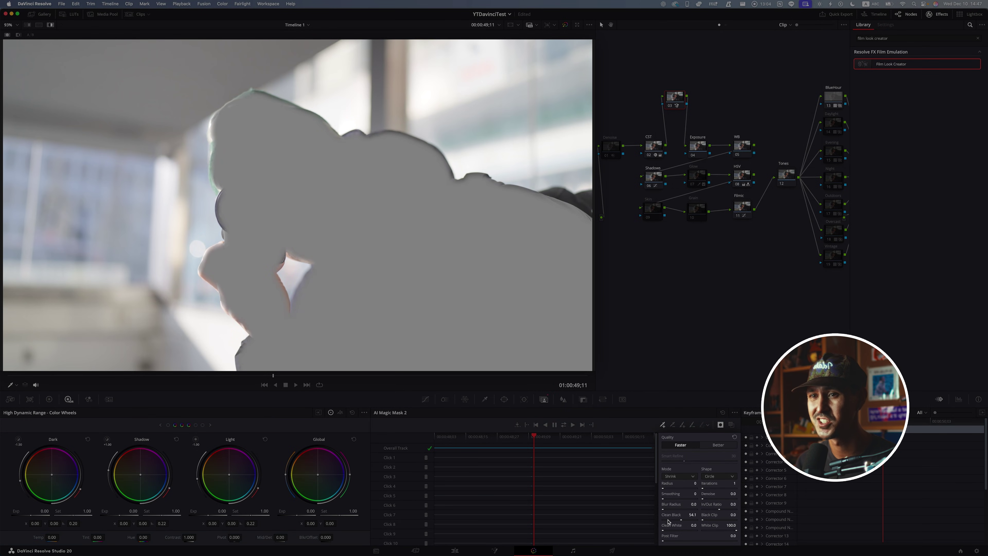
pyautogui.hotkey('shift', 'h')
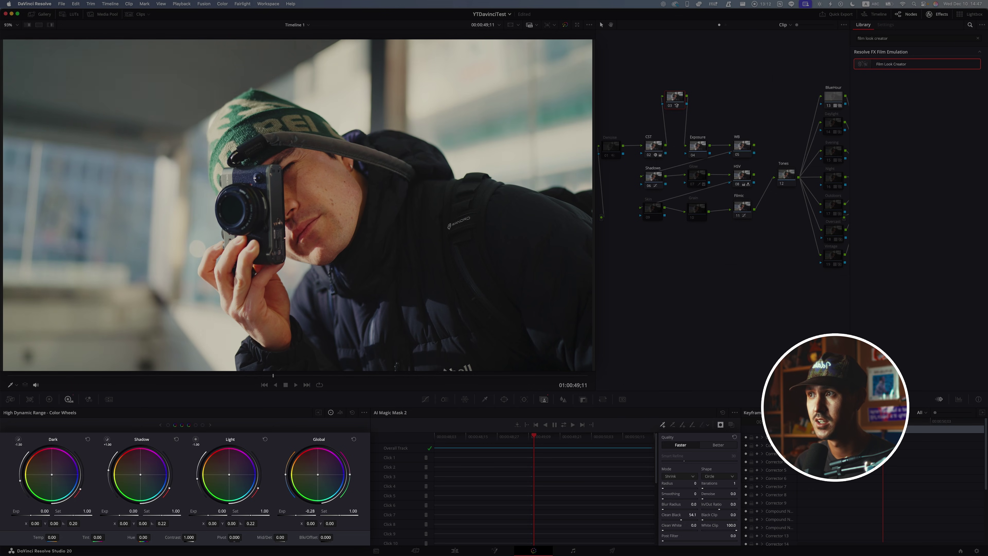
# - Darken Global exposure to -0.41, comparing node 03 on and off, with balance Y at 0.00
pyautogui.moveTo(310, 511); pyautogui.dragTo(301, 511)
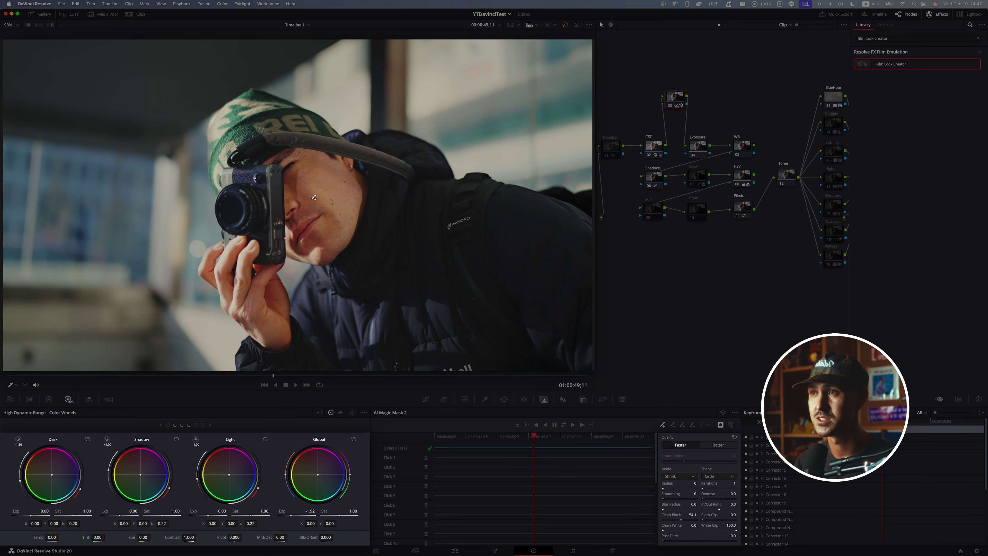
pyautogui.hotkey('ctrl', 'd')
pyautogui.hotkey('ctrl', 'd')
pyautogui.hotkey('ctrl', 'd')
pyautogui.hotkey('ctrl', 'd')
pyautogui.hotkey('ctrl', 'd')
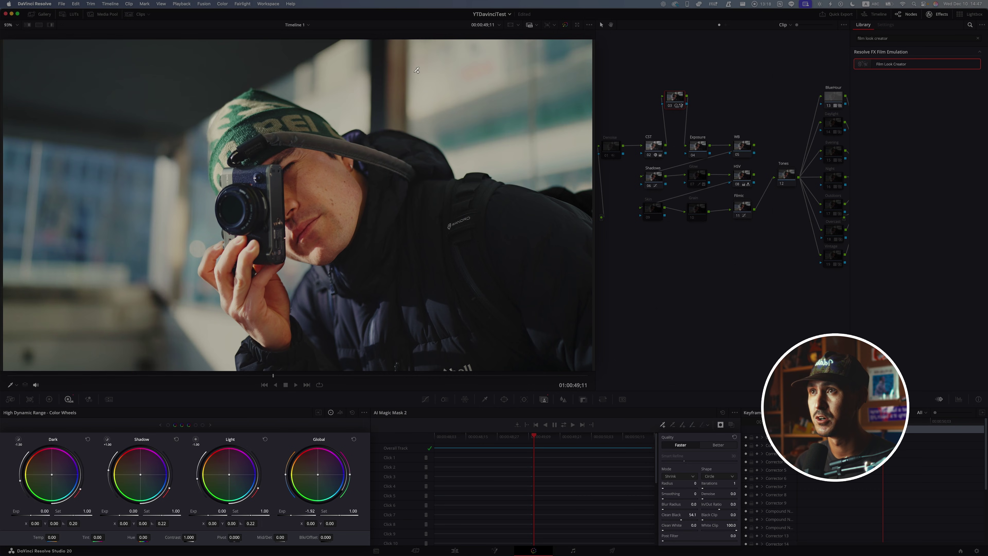
pyautogui.hotkey('ctrl', 'd')
pyautogui.hotkey('ctrl', 'd')
pyautogui.hotkey('ctrl', 'd')
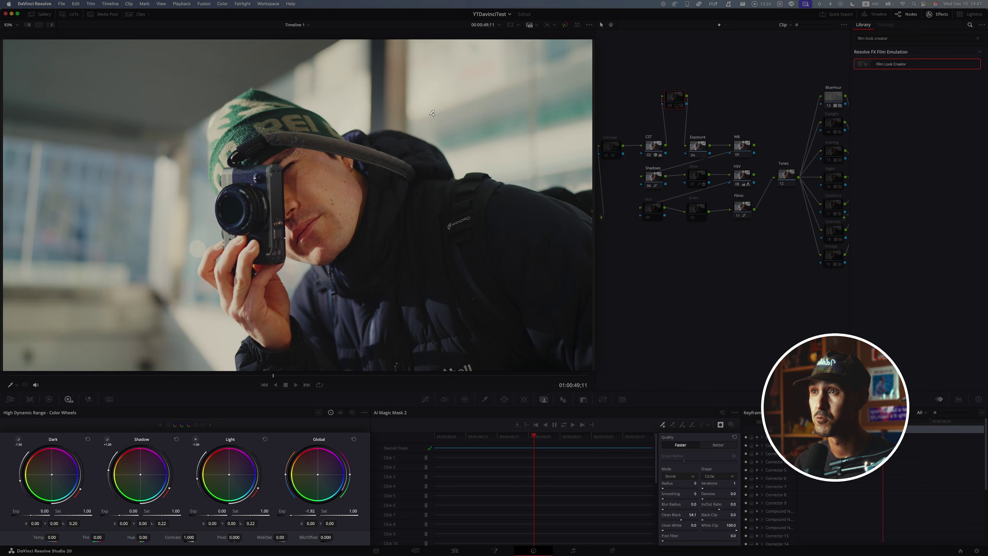
pyautogui.hotkey('ctrl', 'd')
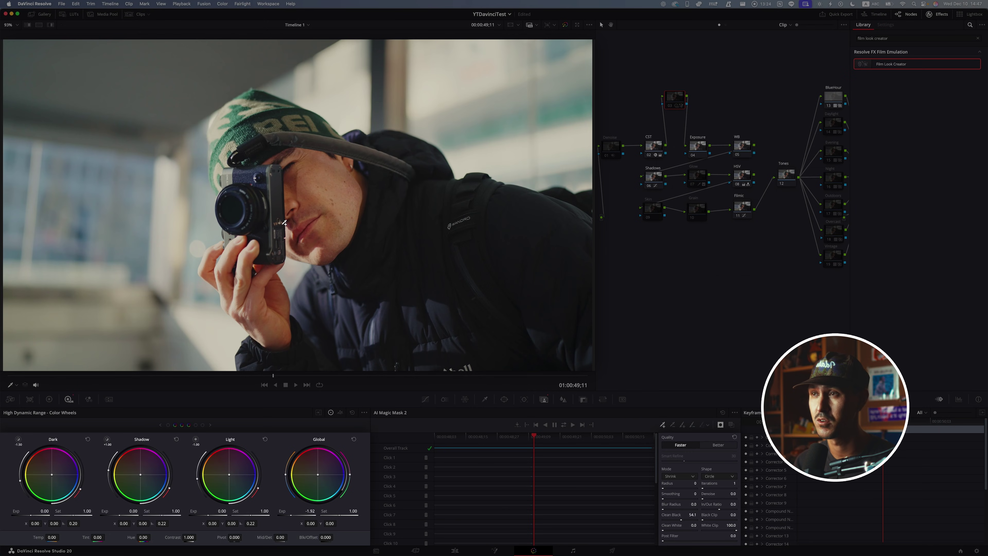
pyautogui.hotkey('ctrl', 'd')
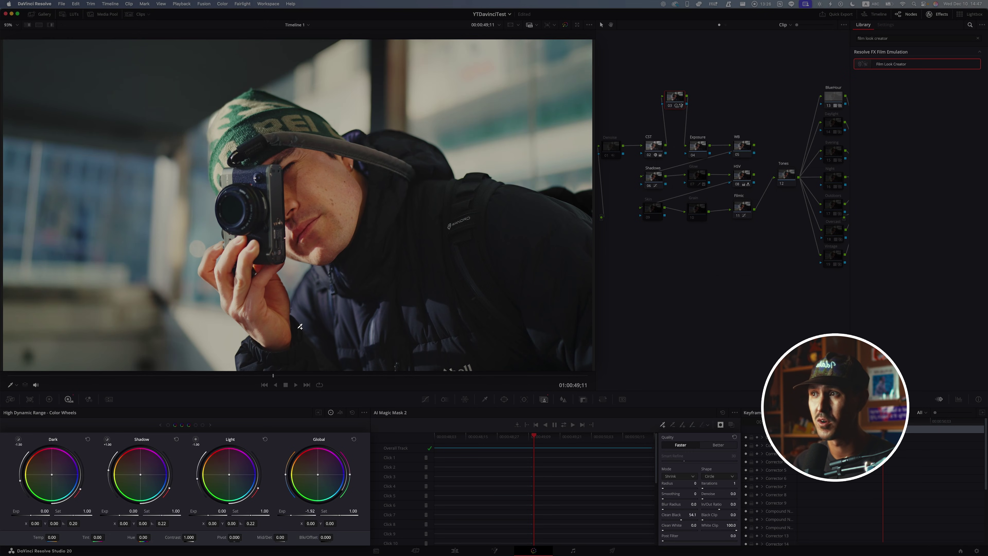
pyautogui.hotkey('ctrl', 'd')
pyautogui.hotkey('ctrl', 'd')
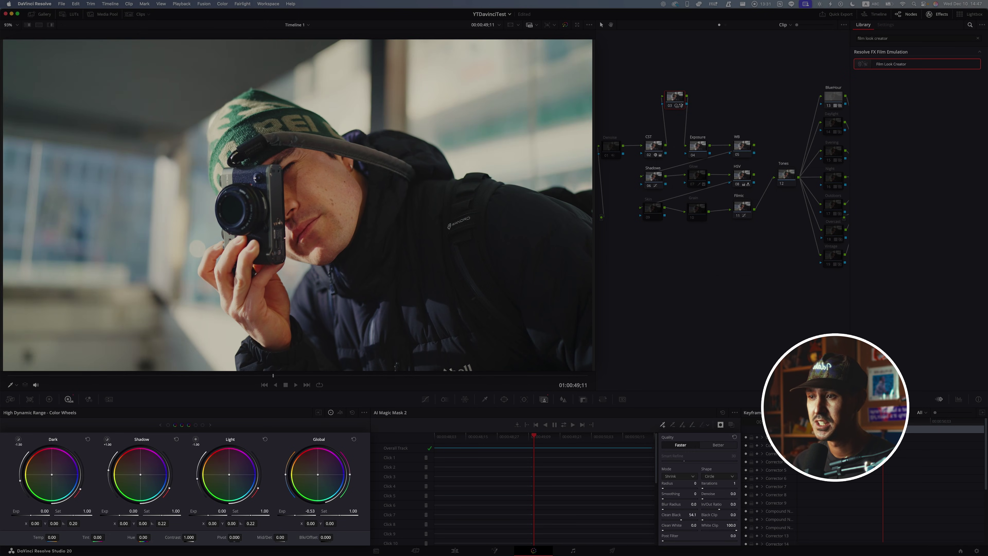
pyautogui.moveTo(291, 515); pyautogui.dragTo(293, 515)
pyautogui.moveTo(321, 474); pyautogui.dragTo(320, 474)
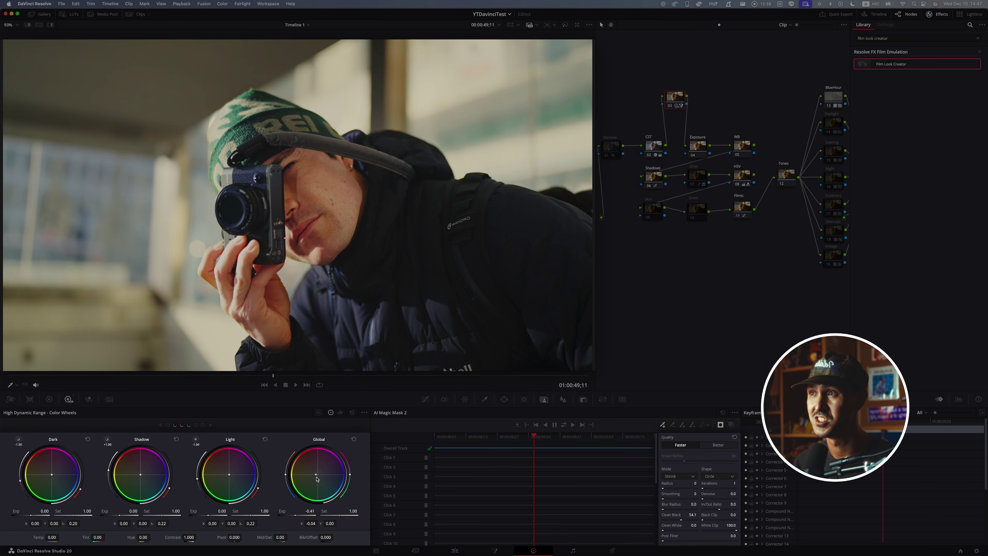
pyautogui.moveTo(316, 473); pyautogui.dragTo(316, 475)
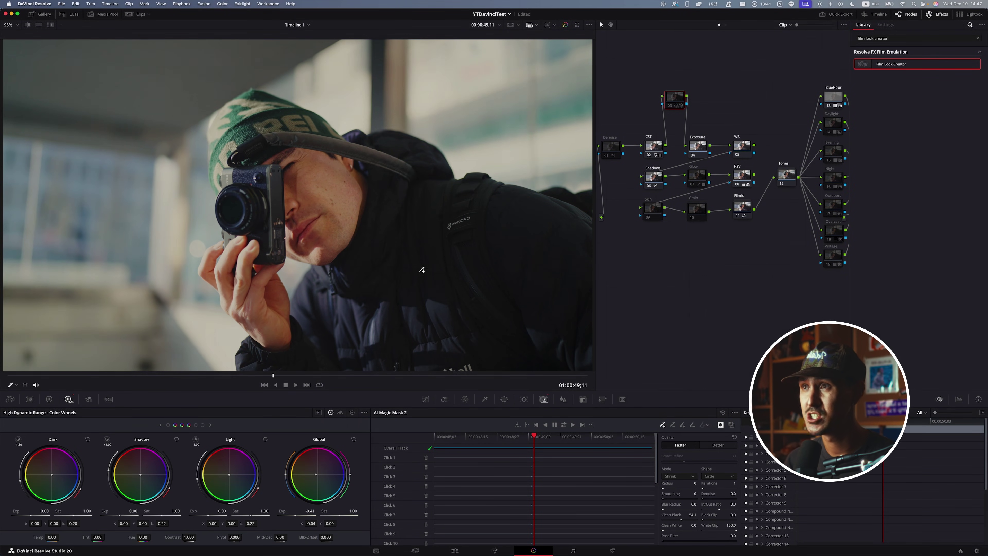
# - Compare node 03 on and off, then reset the Global wheel so exposure and offsets return to 0.00
pyautogui.hotkey('ctrl', 'd')
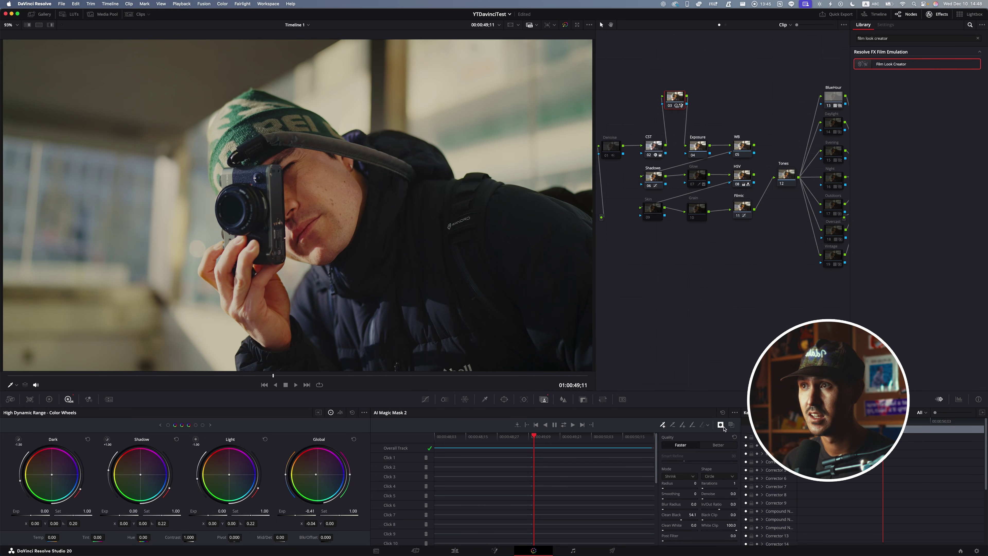
pyautogui.hotkey('ctrl', 'd')
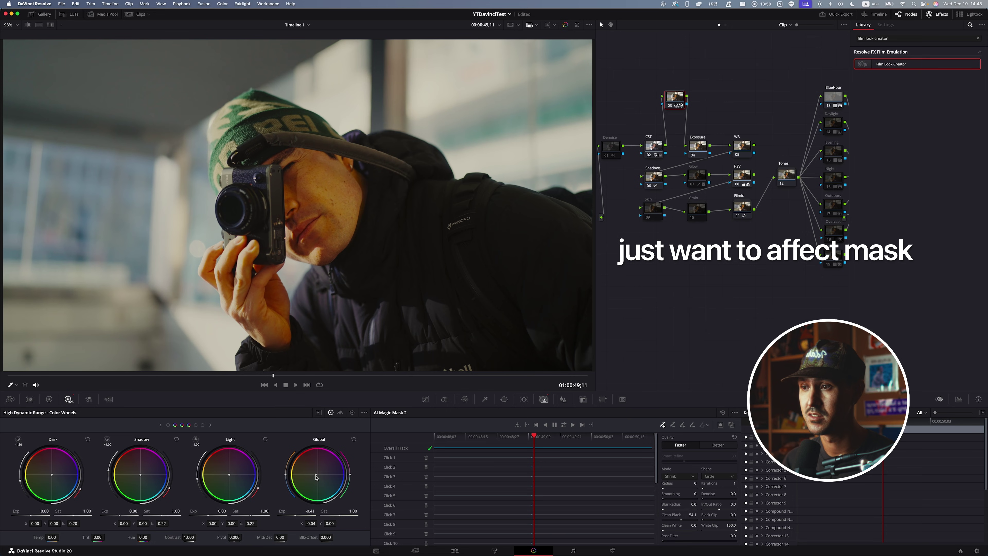
pyautogui.click(355, 438)
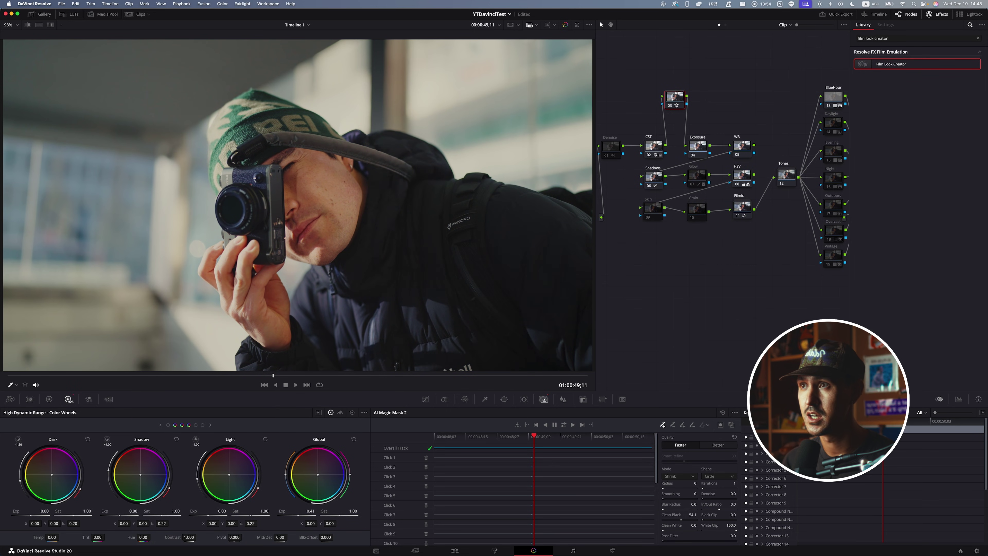
pyautogui.moveTo(349, 474); pyautogui.dragTo(342, 498)
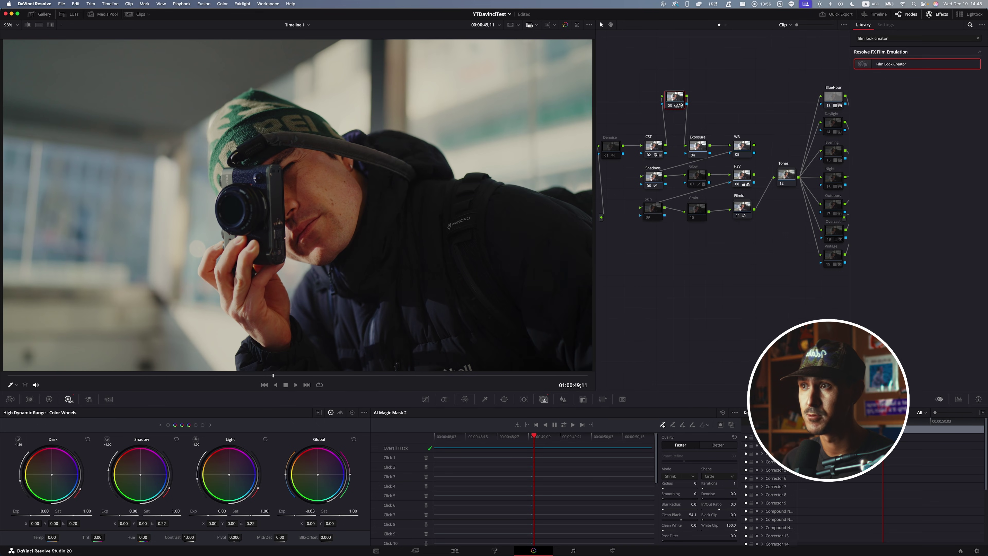
pyautogui.press('super+z')
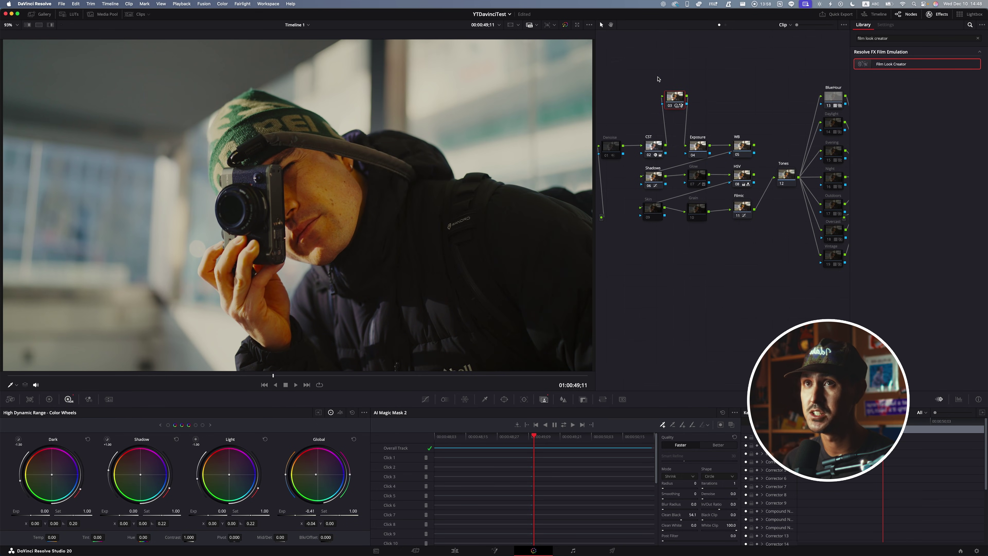
pyautogui.click(352, 412)
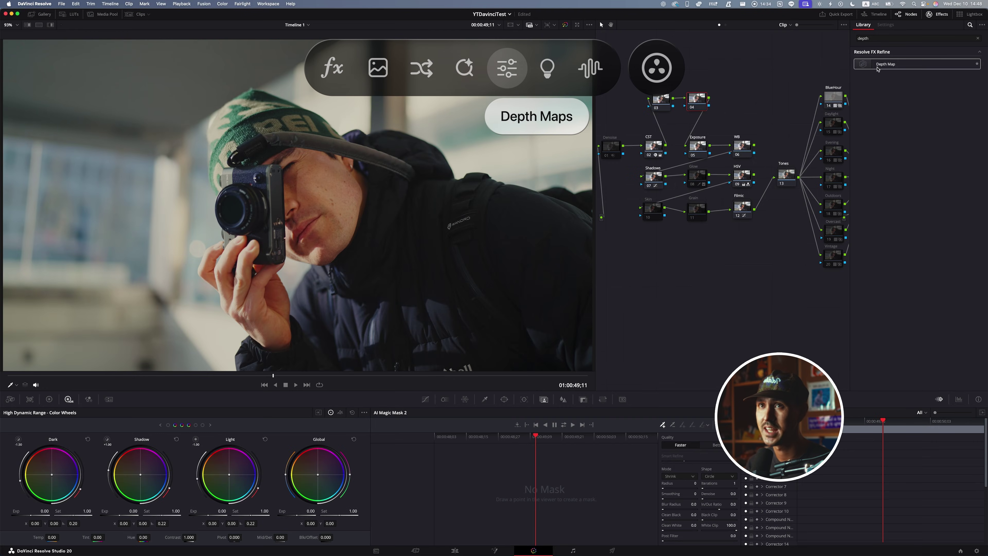
# - Apply the AI Depth Map effect from the Library and arrange nodes 03 and 04 in the graph
pyautogui.moveTo(879, 67); pyautogui.dragTo(661, 100)
pyautogui.click(658, 101)
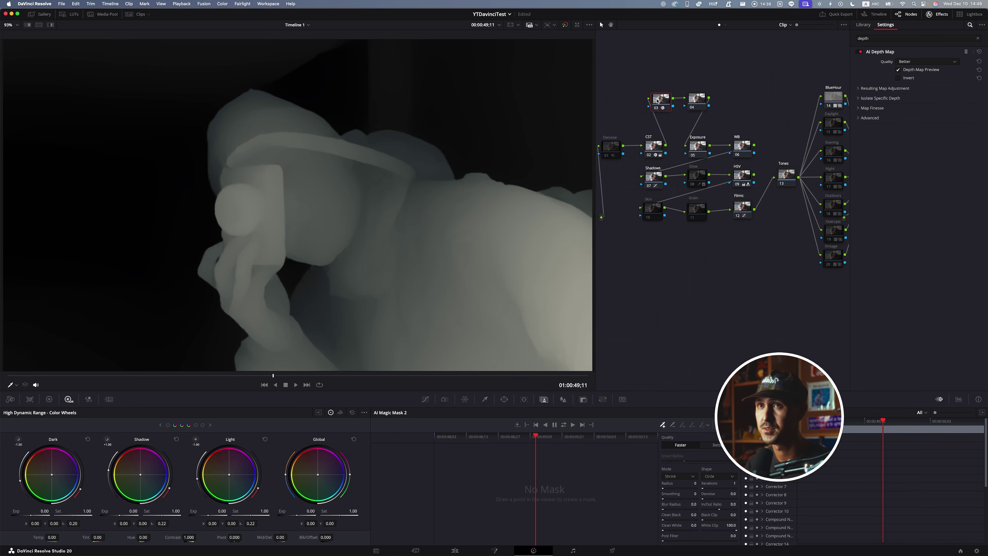
pyautogui.moveTo(661, 100)
pyautogui.mouseDown()
pyautogui.moveTo(701, 101)
pyautogui.moveTo(666, 99)
pyautogui.mouseUp()
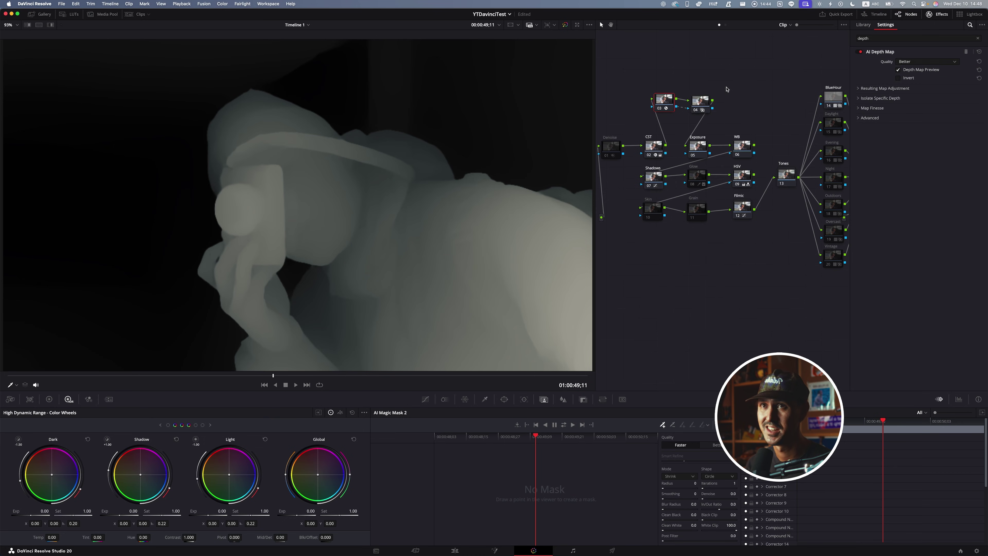
pyautogui.moveTo(732, 86); pyautogui.dragTo(695, 113)
pyautogui.click(714, 82)
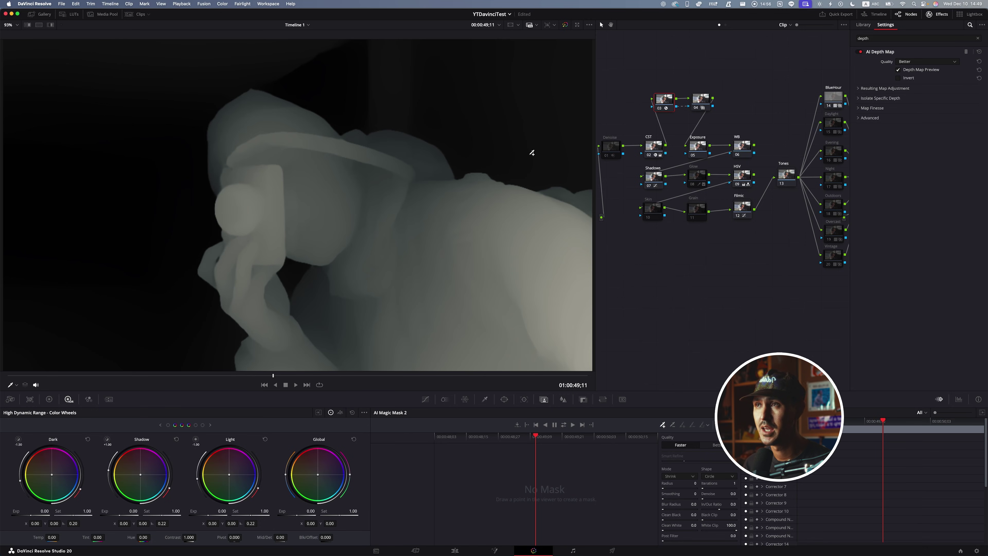
# - Set the depth map's Near Limit to 0.884 and Gamma to 1.116, and switch off the preview
pyautogui.click(885, 88)
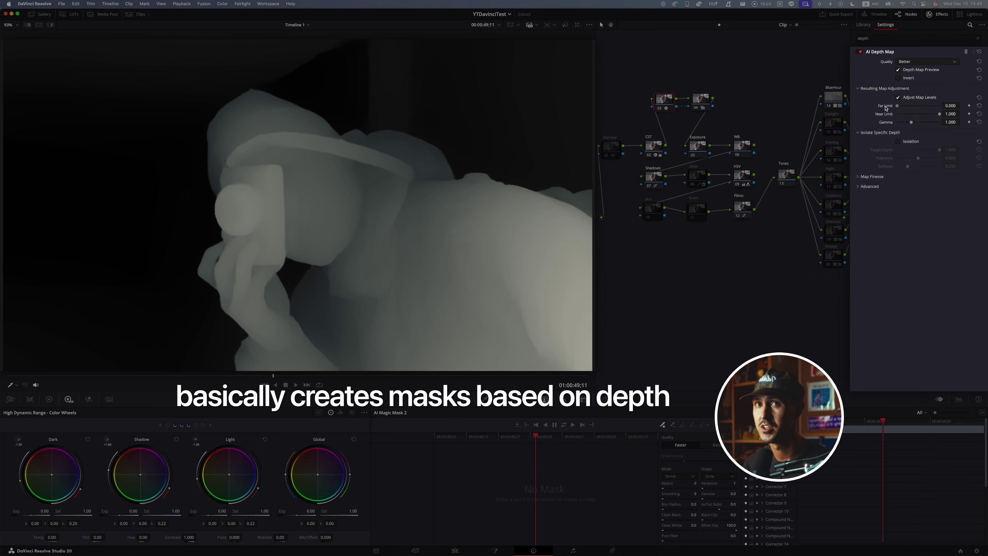
pyautogui.click(881, 133)
pyautogui.moveTo(940, 113)
pyautogui.mouseDown()
pyautogui.moveTo(910, 113)
pyautogui.moveTo(934, 113)
pyautogui.mouseUp()
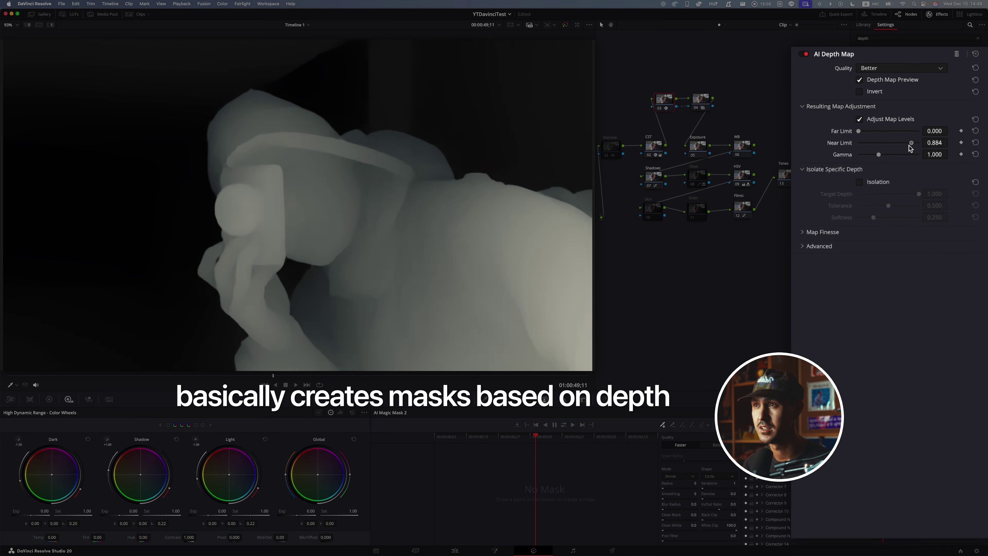
pyautogui.moveTo(884, 158)
pyautogui.mouseDown()
pyautogui.moveTo(871, 160)
pyautogui.moveTo(880, 159)
pyautogui.mouseUp()
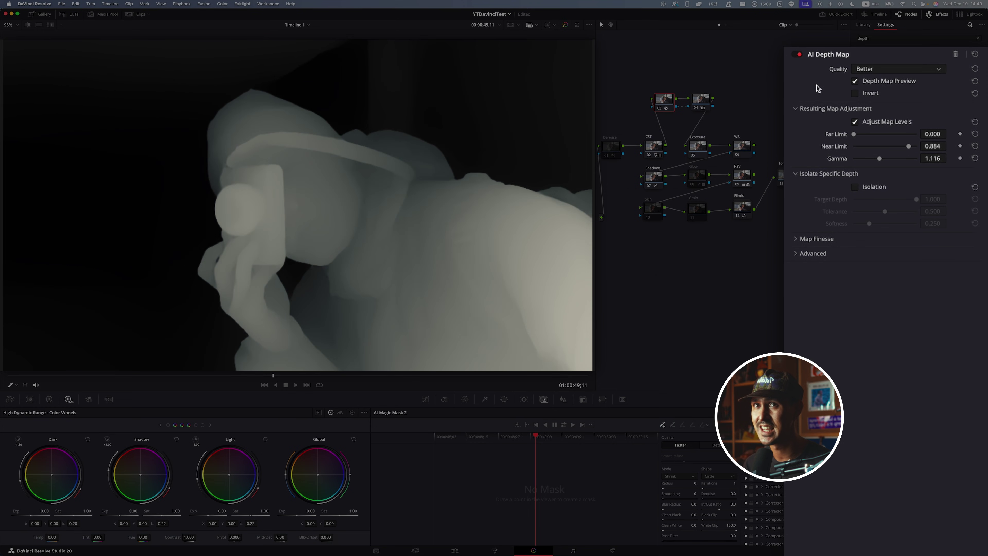
pyautogui.click(855, 81)
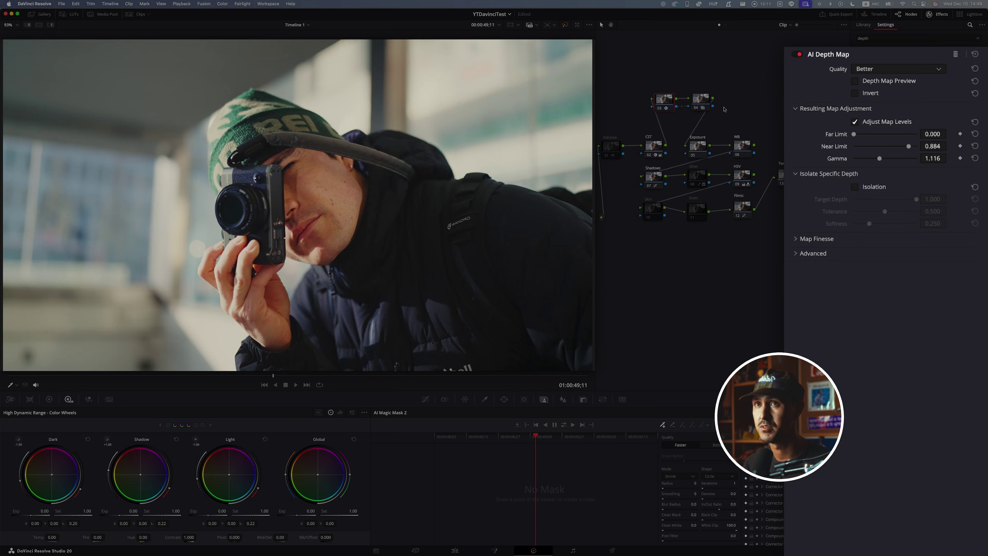
pyautogui.click(708, 100)
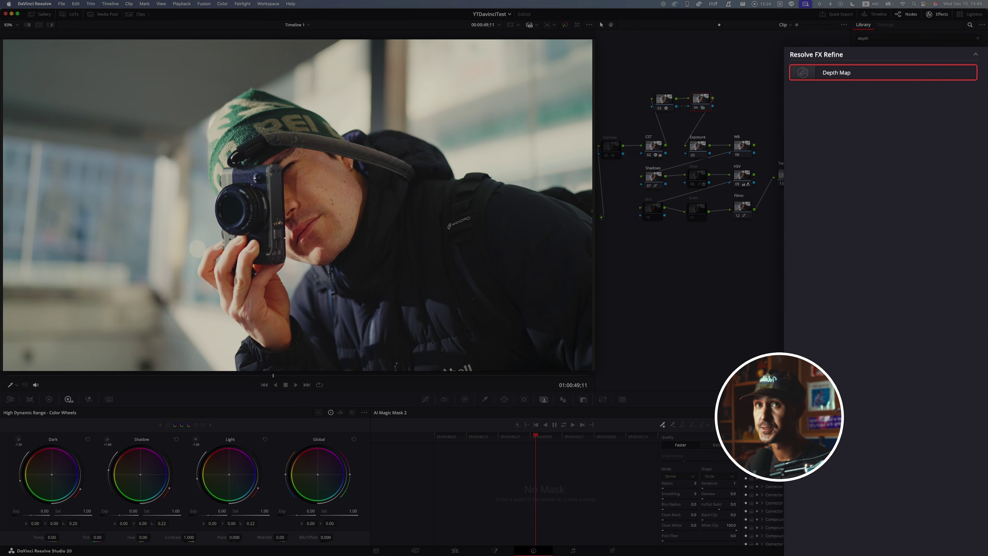
# - Find Radial Blur in the Effects search and apply it to node 04
pyautogui.click(882, 39)
pyautogui.write('gaussian')
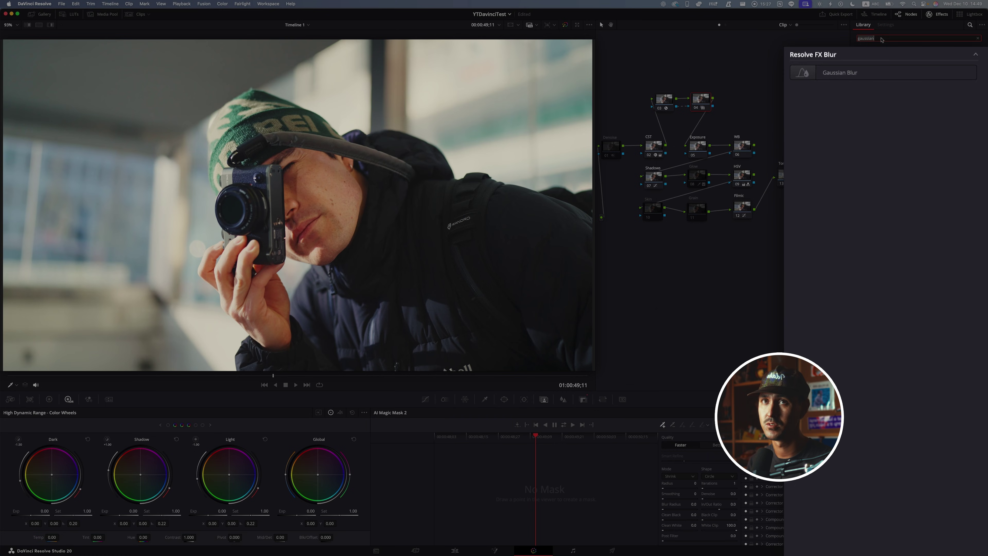
pyautogui.press('super+a')
pyautogui.write('radial')
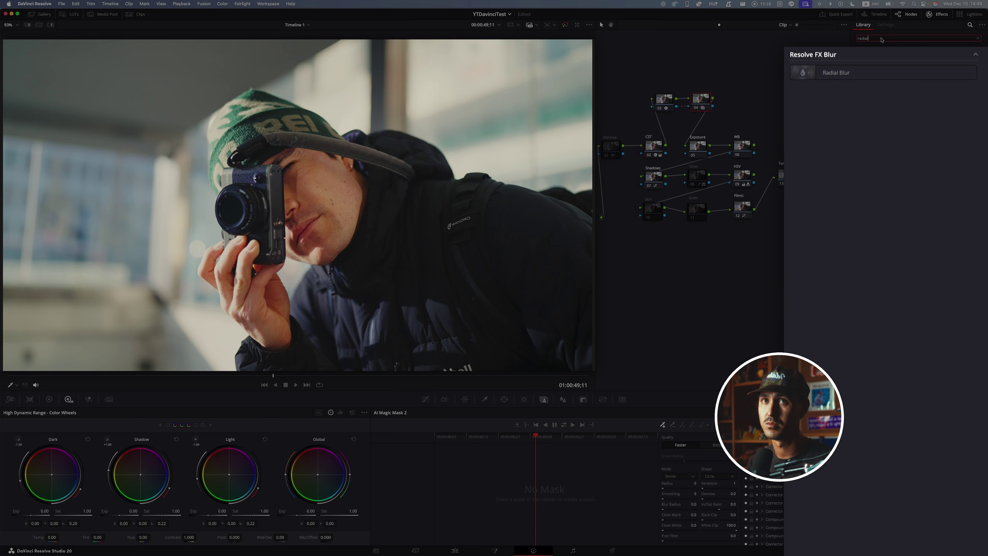
pyautogui.moveTo(825, 72); pyautogui.dragTo(709, 108)
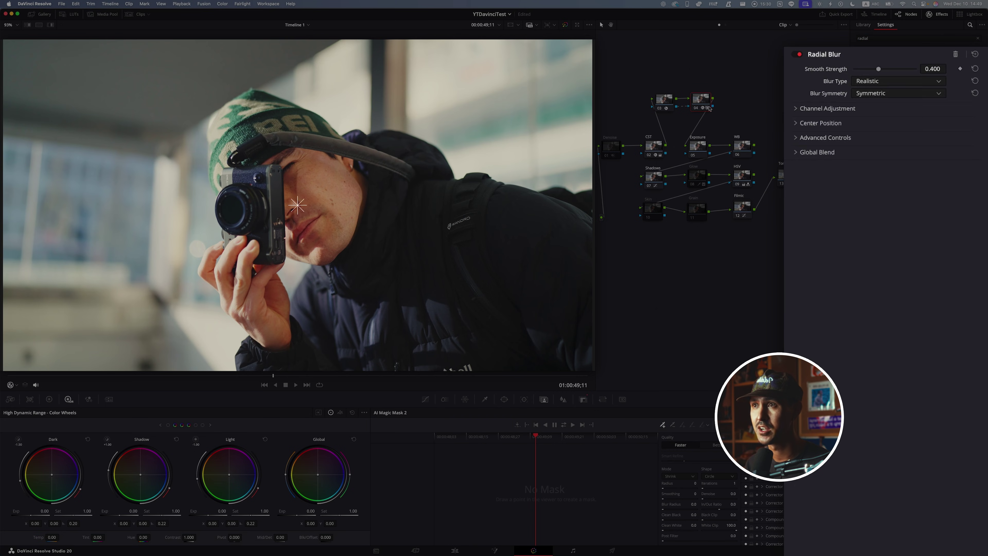
# - Invert node 03's depth map so the background blurs, and set Smooth Strength to 0.364
pyautogui.click(661, 110)
pyautogui.click(855, 93)
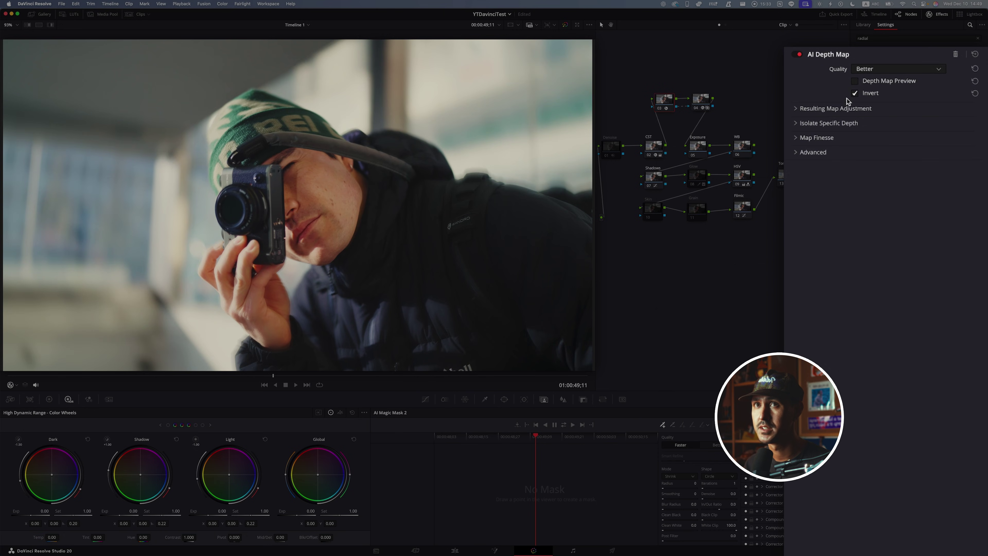
pyautogui.click(691, 106)
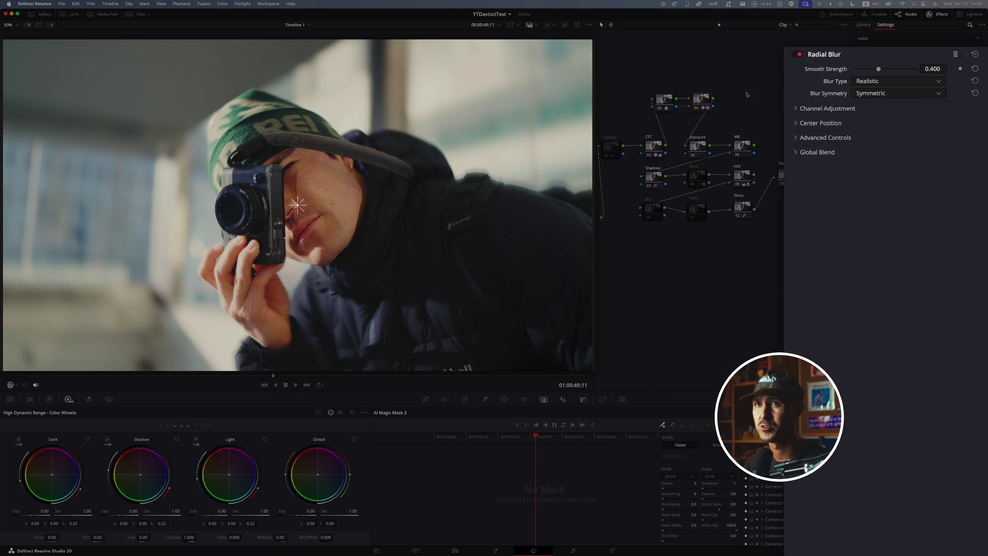
pyautogui.moveTo(878, 69)
pyautogui.mouseDown()
pyautogui.moveTo(887, 65)
pyautogui.moveTo(878, 67)
pyautogui.mouseUp()
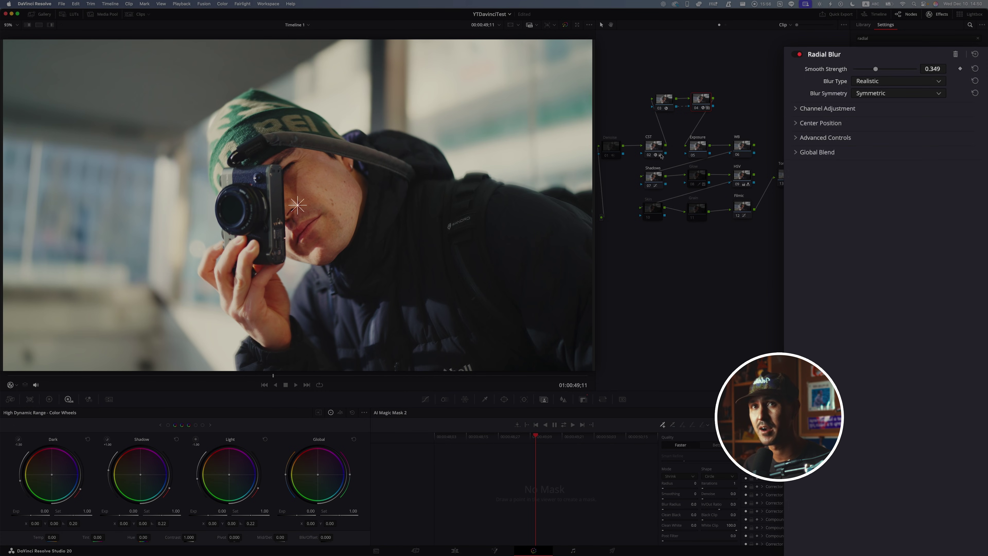
pyautogui.moveTo(869, 71); pyautogui.dragTo(873, 70)
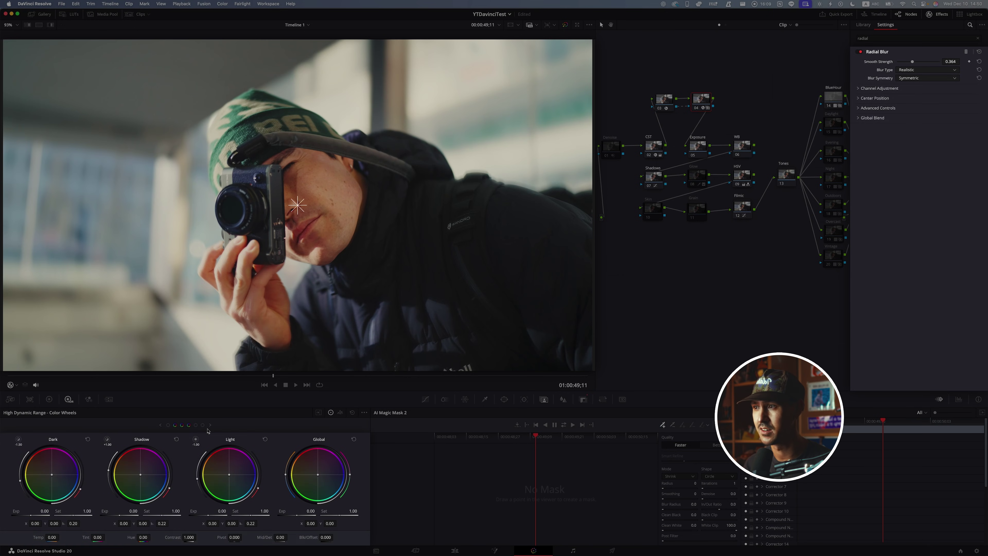
# - Darken the Global exposure, then reset it back to 0.00
pyautogui.moveTo(310, 511); pyautogui.dragTo(335, 519)
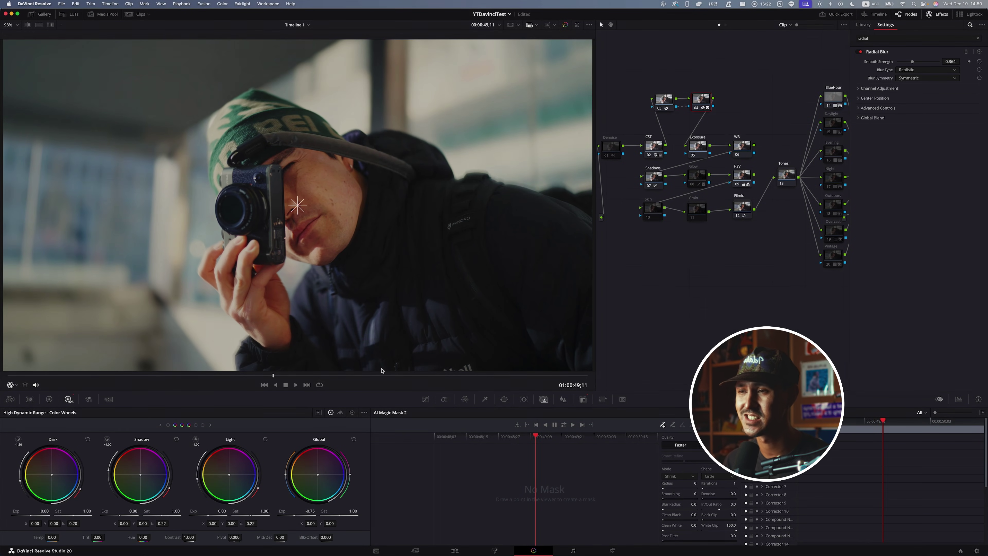
pyautogui.click(354, 440)
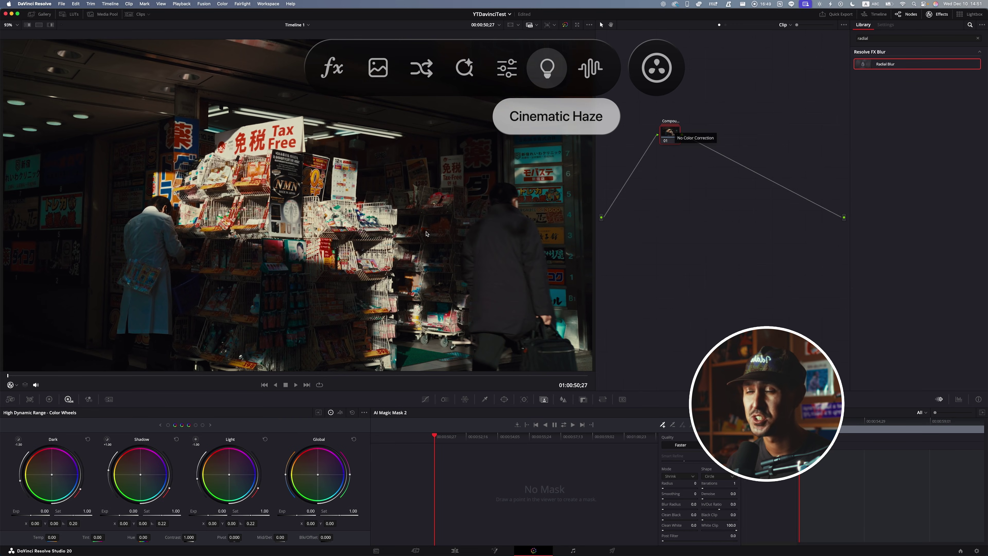
# - Add serial node 02 and apply AI Cinematic Haze found by searching 'cinemat', with its depth preview shown
pyautogui.hotkey('alt', 's')
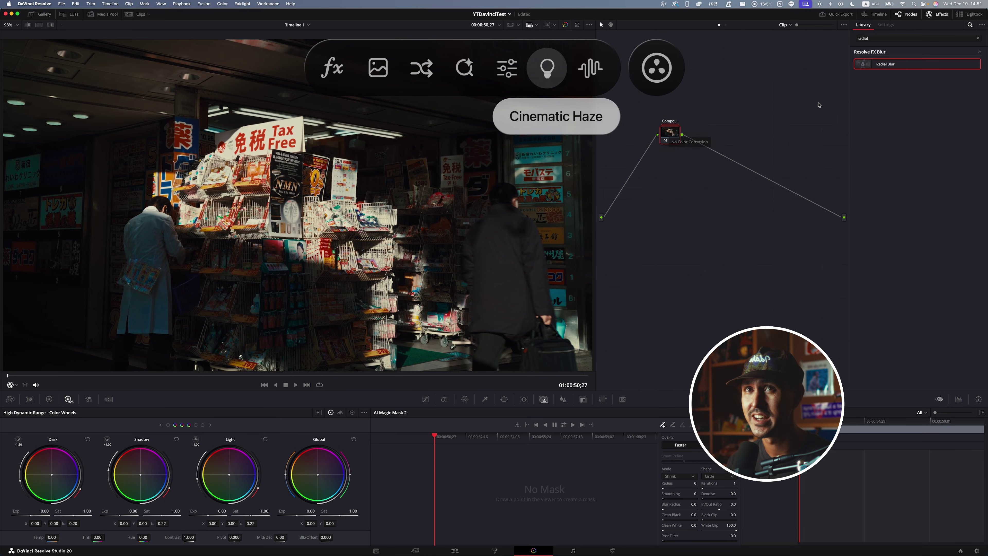
pyautogui.tripleClick(915, 38)
pyautogui.write('cinemat')
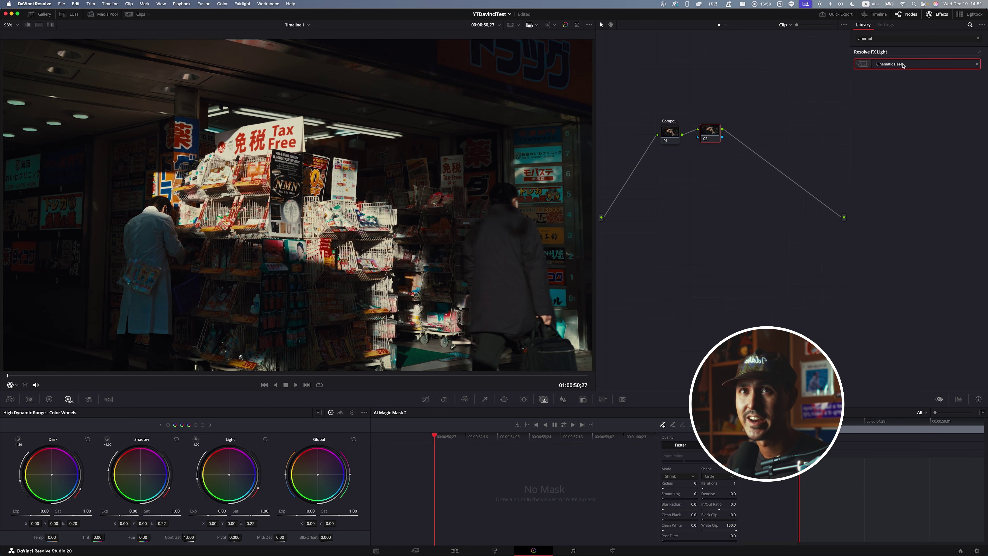
pyautogui.moveTo(885, 64); pyautogui.dragTo(714, 138)
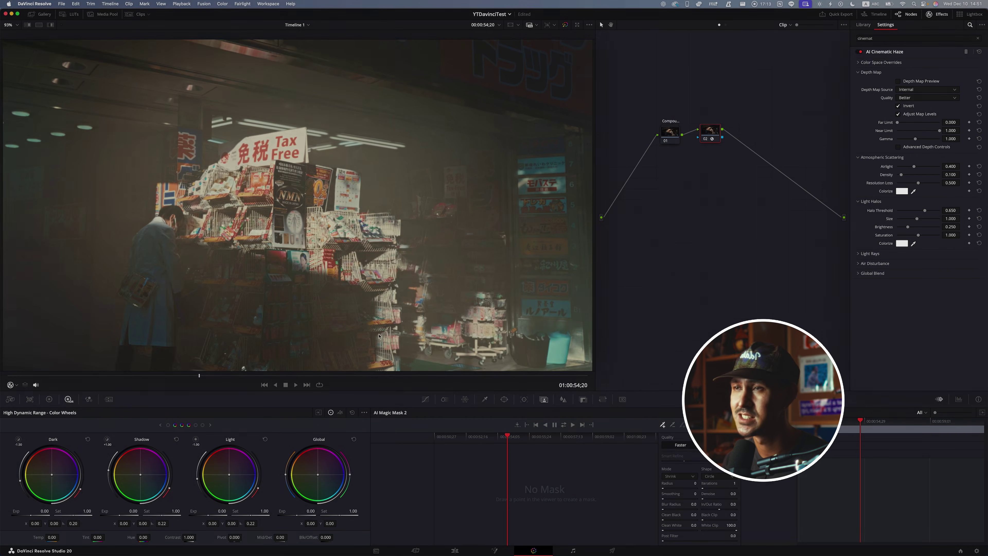
pyautogui.click(898, 81)
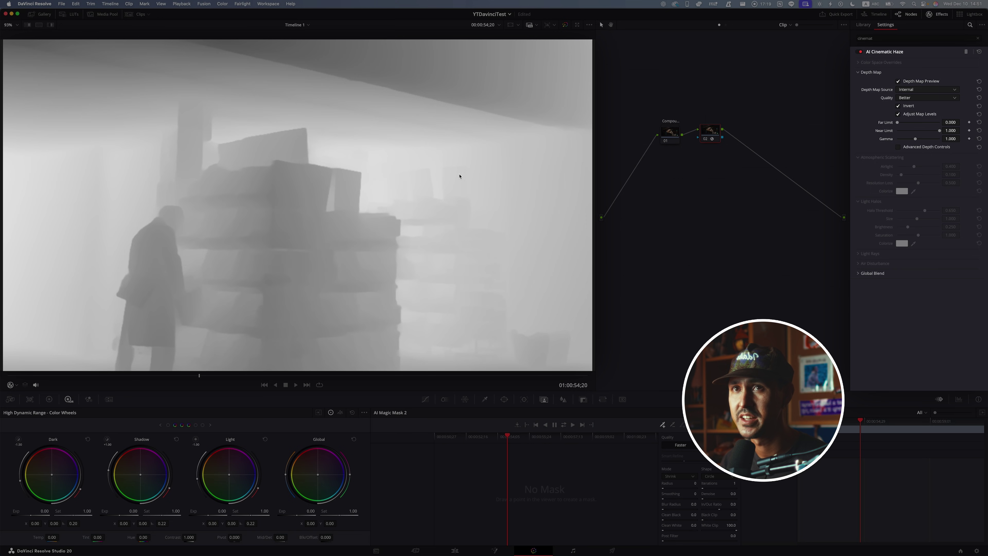
# - Turn off the depth preview and set haze Far Limit 0.031, Near Limit 0.465, Gamma 0.603
pyautogui.click(898, 81)
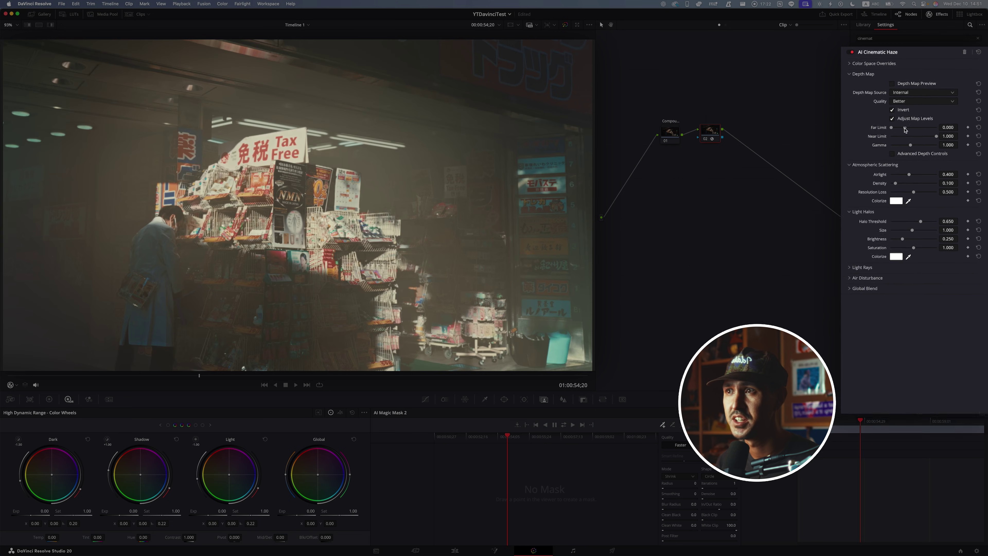
pyautogui.moveTo(898, 123); pyautogui.dragTo(927, 122)
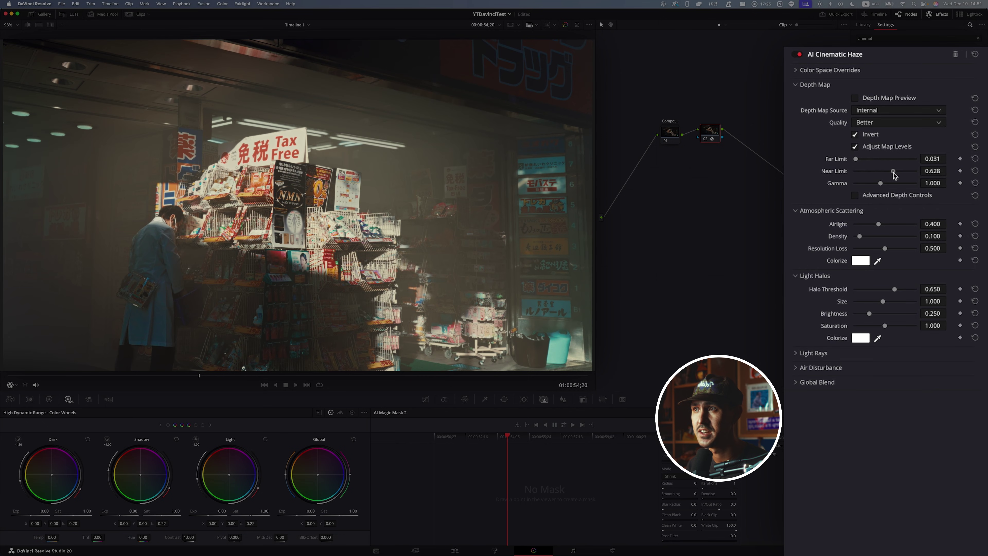
pyautogui.moveTo(886, 173); pyautogui.dragTo(884, 175)
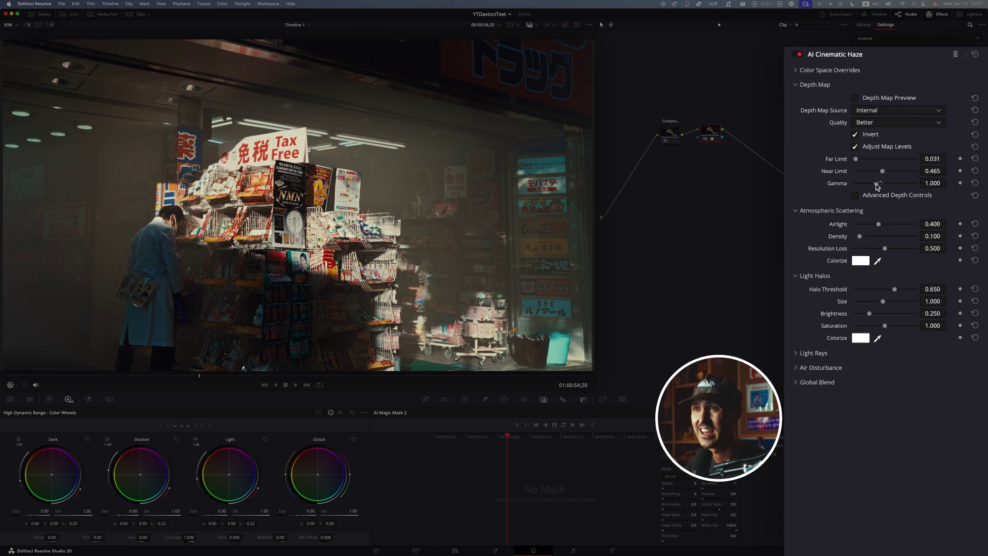
pyautogui.moveTo(880, 183)
pyautogui.mouseDown()
pyautogui.moveTo(864, 184)
pyautogui.moveTo(894, 185)
pyautogui.moveTo(868, 185)
pyautogui.mouseUp()
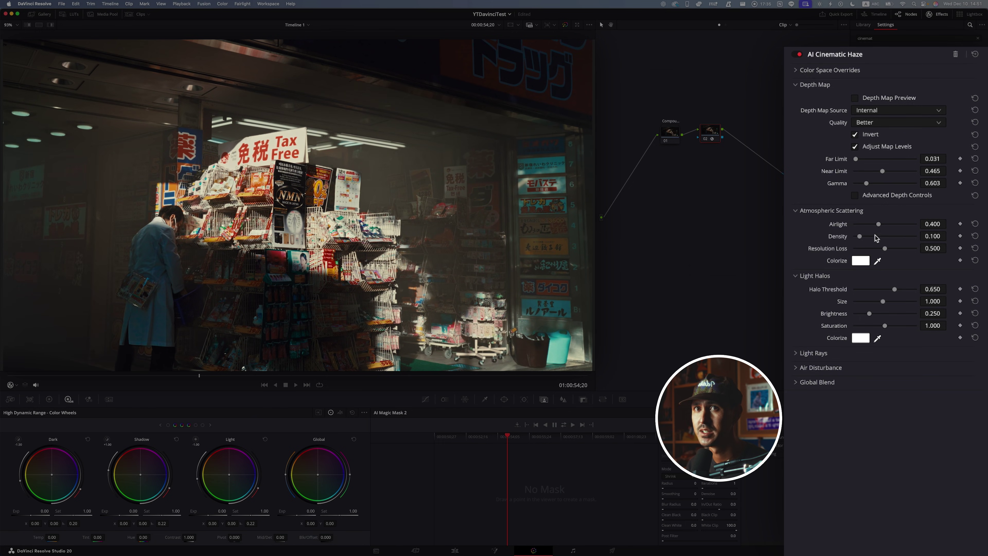
# - Raise haze Density to 0.419 and set Light Halos Threshold 0.628, Size 1.160, Brightness 0.008
pyautogui.moveTo(875, 235)
pyautogui.mouseDown()
pyautogui.moveTo(903, 221)
pyautogui.moveTo(886, 221)
pyautogui.mouseUp()
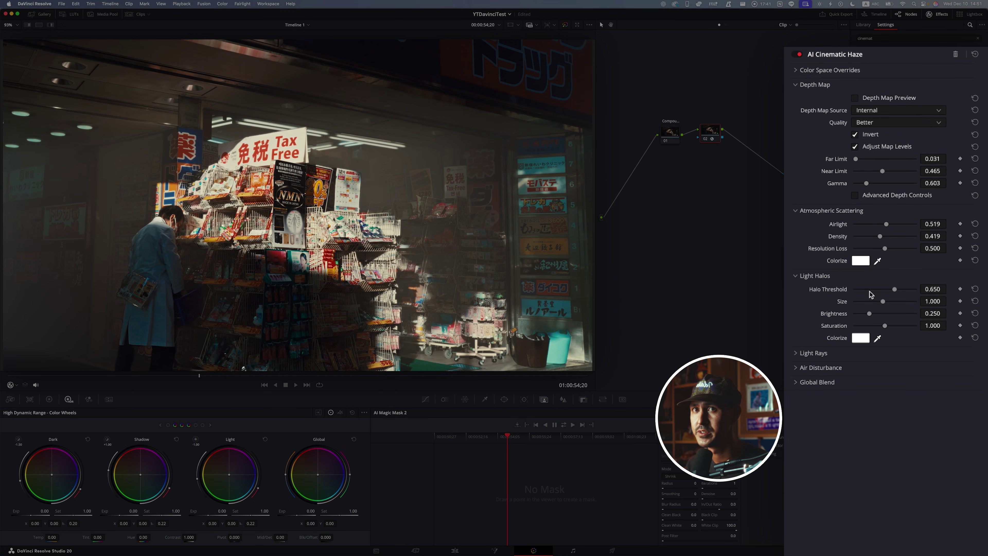
pyautogui.moveTo(894, 288); pyautogui.dragTo(856, 312)
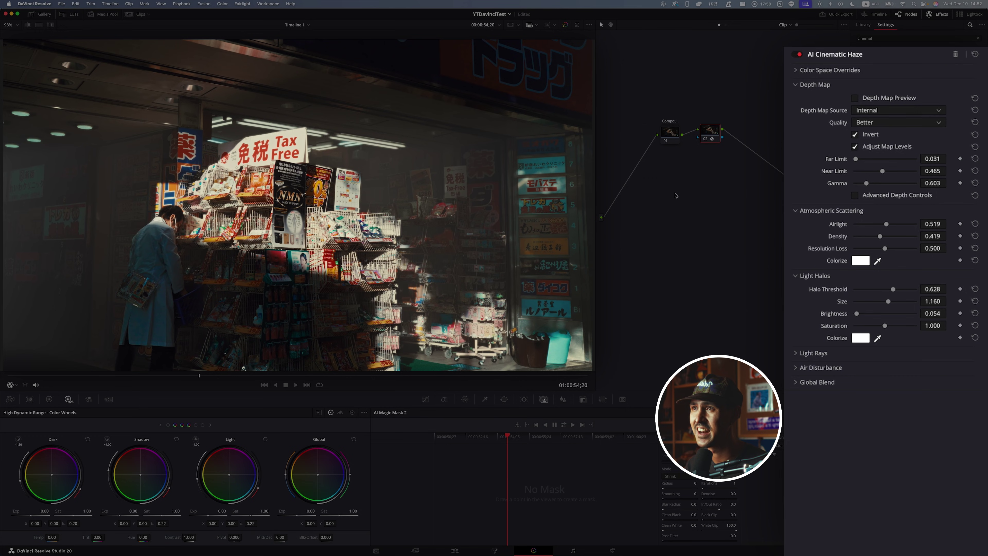
pyautogui.moveTo(858, 313); pyautogui.dragTo(881, 325)
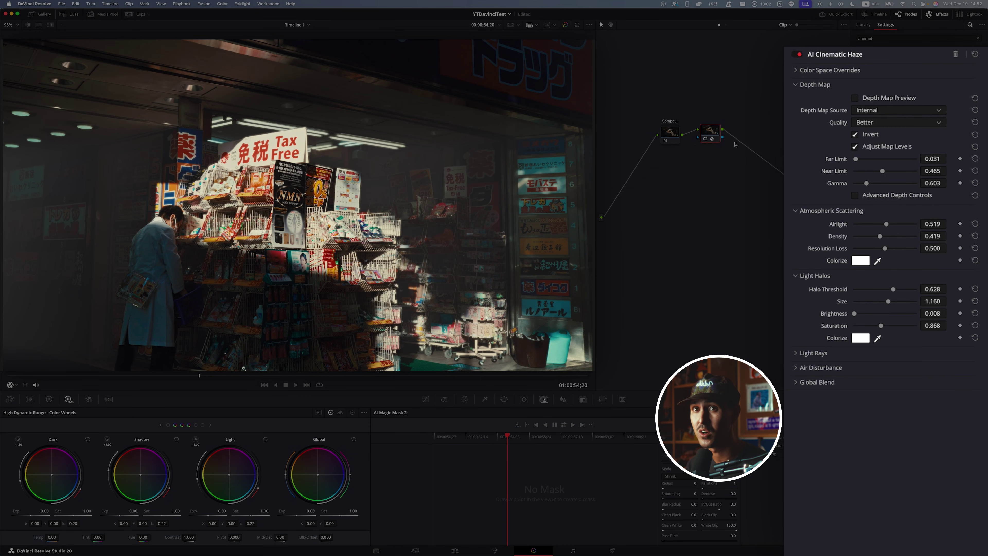
# - Enable the haze's Light Rays at a 113 angle with some softening, and save the project
pyautogui.click(796, 354)
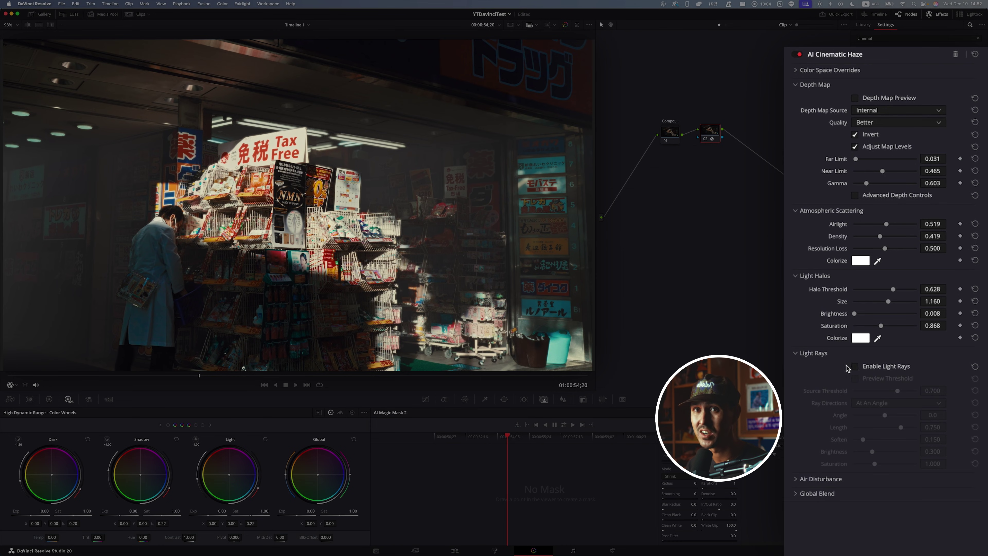
pyautogui.click(855, 366)
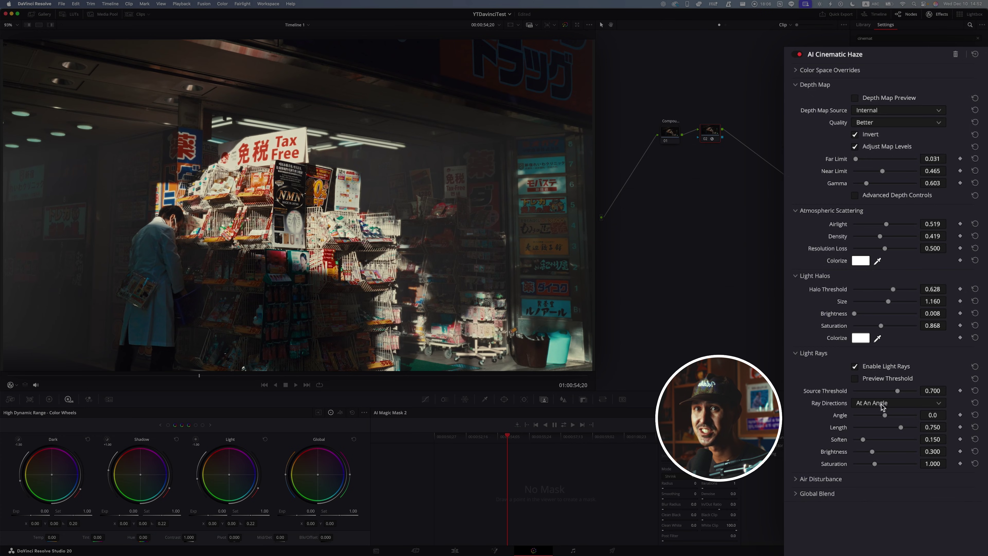
pyautogui.moveTo(885, 415); pyautogui.dragTo(904, 417)
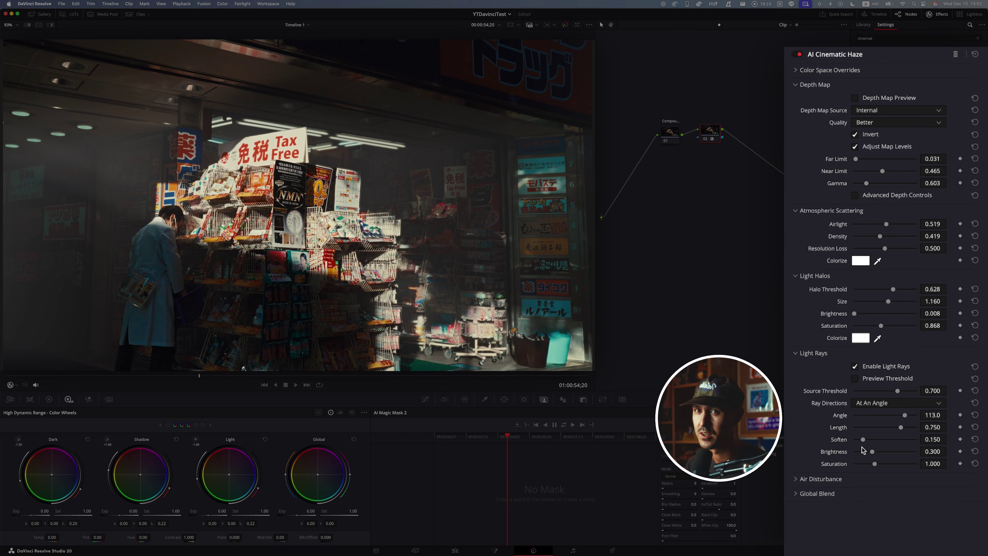
pyautogui.moveTo(889, 441); pyautogui.dragTo(811, 441)
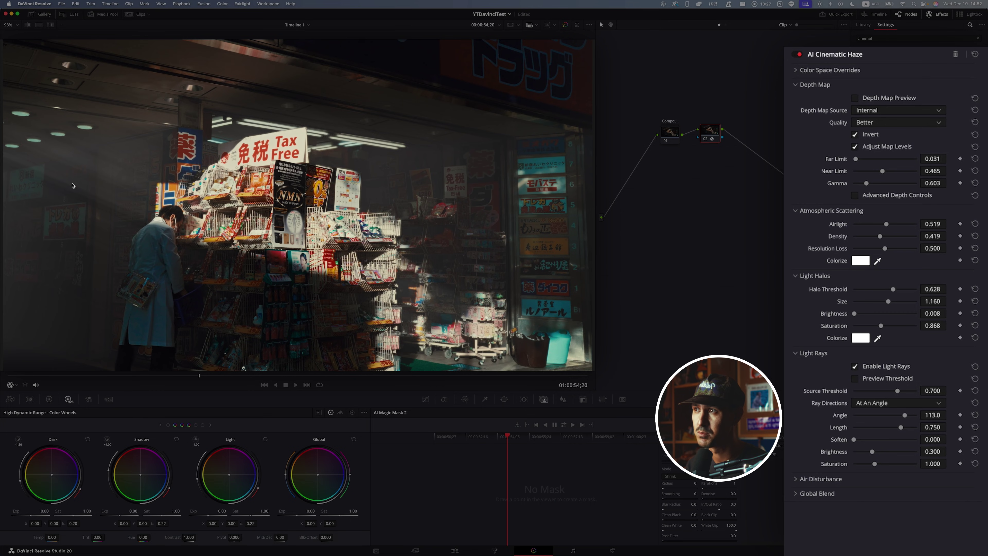
pyautogui.moveTo(882, 443)
pyautogui.mouseDown()
pyautogui.moveTo(868, 442)
pyautogui.moveTo(871, 454)
pyautogui.moveTo(911, 454)
pyautogui.moveTo(892, 456)
pyautogui.moveTo(905, 464)
pyautogui.moveTo(879, 457)
pyautogui.mouseUp()
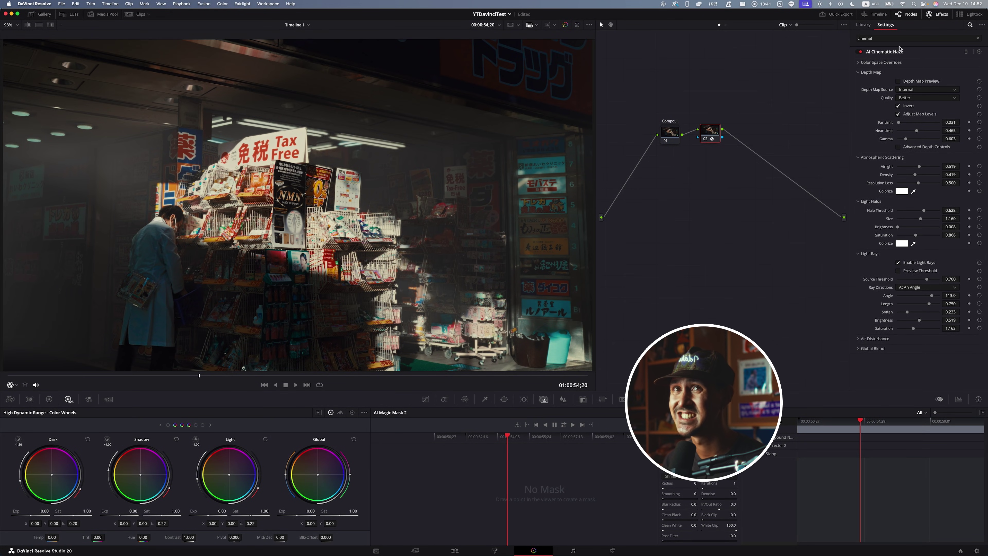
pyautogui.press('super+s')
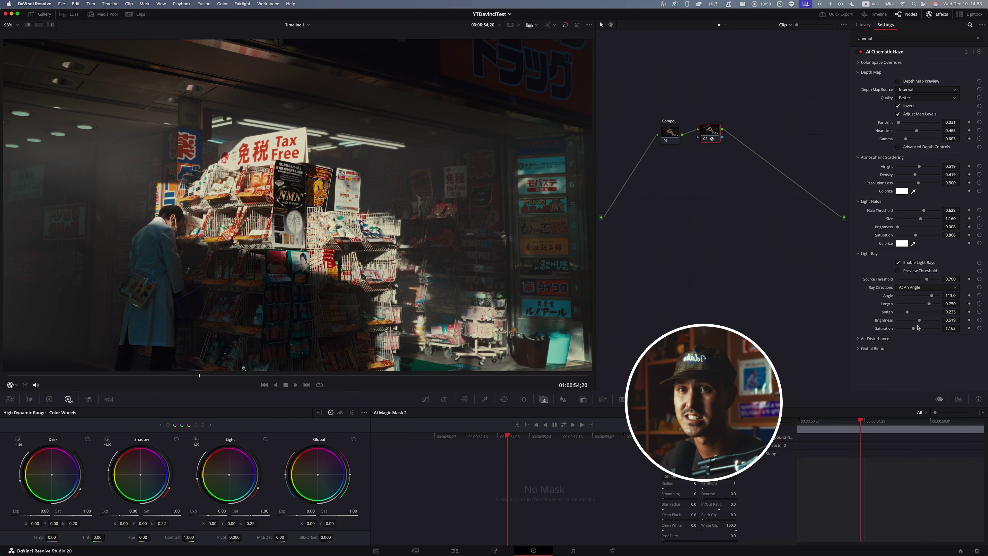
# - Inspect the Air Disturbance settings and lower the haze's depth gamma
pyautogui.click(875, 338)
pyautogui.scroll(-2, 880, 335)
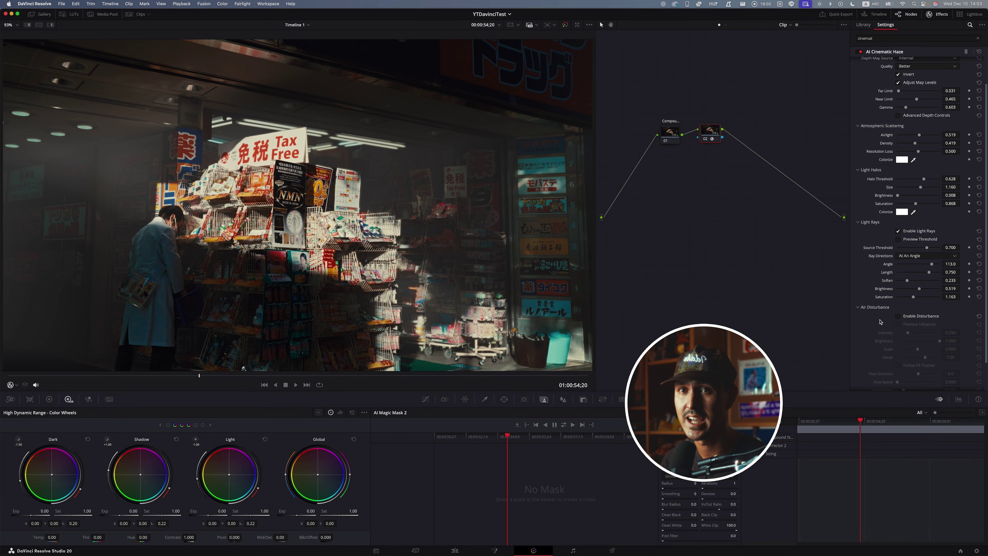
pyautogui.click(876, 307)
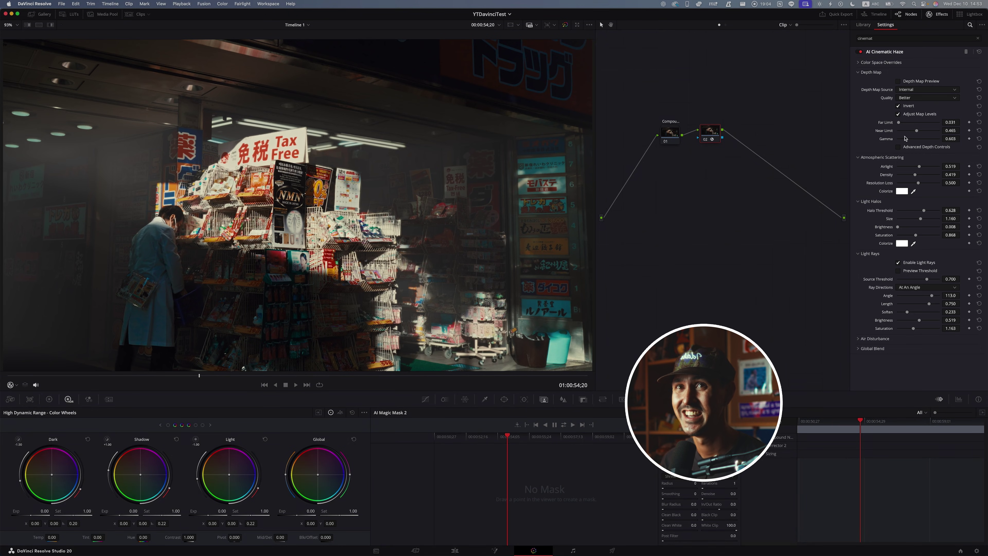
pyautogui.moveTo(906, 139); pyautogui.dragTo(900, 140)
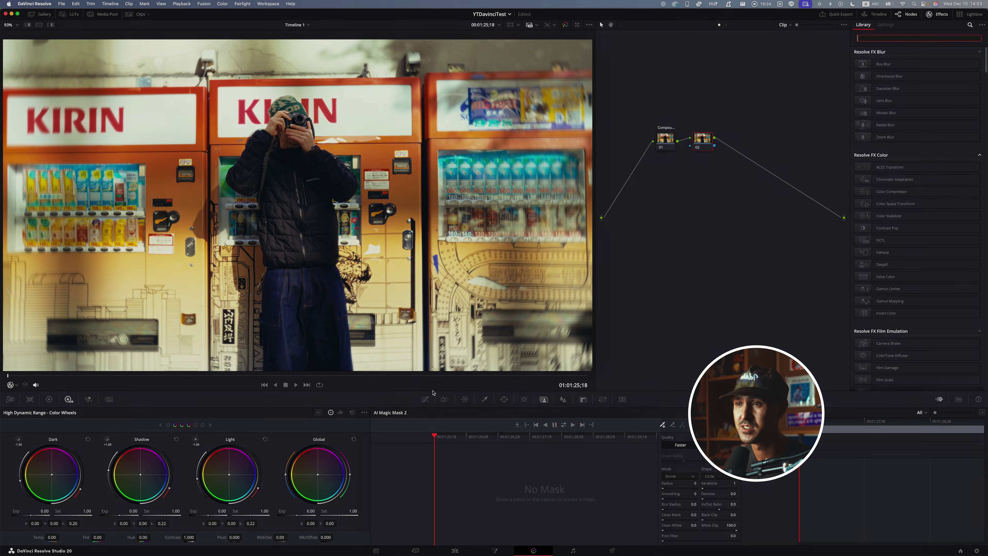
# - Add four control points along the Custom curve on node 02
pyautogui.click(426, 400)
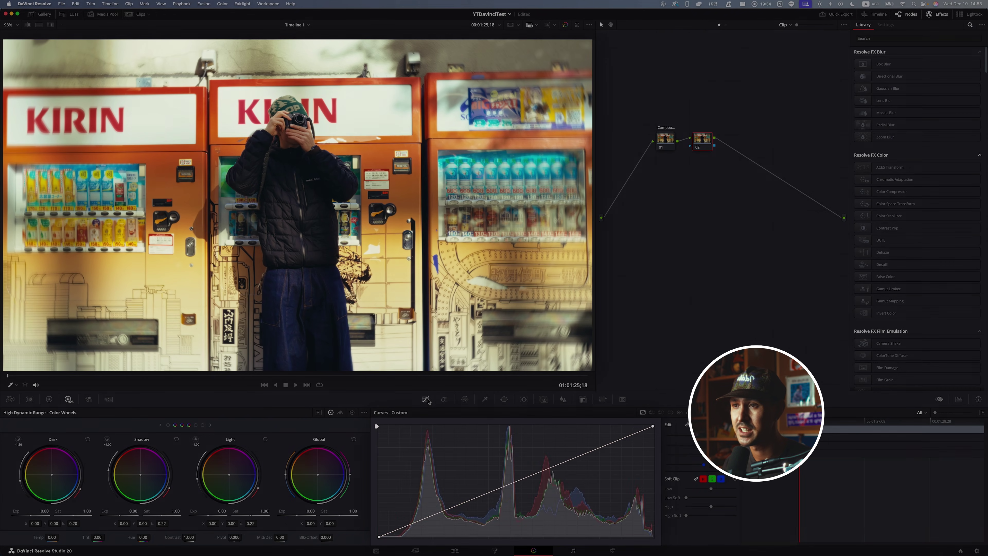
pyautogui.click(424, 519)
pyautogui.click(529, 476)
pyautogui.click(586, 452)
pyautogui.click(618, 441)
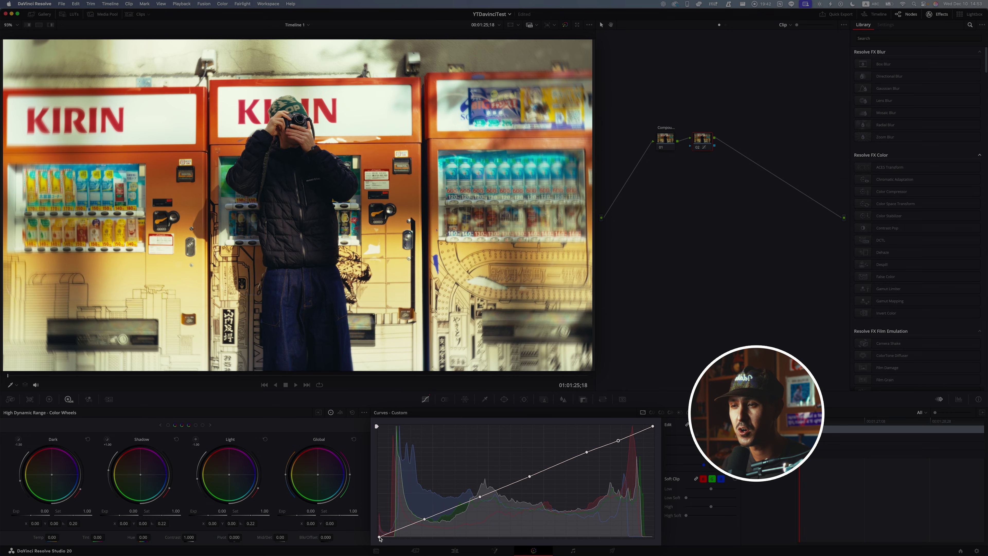
# - Lift the curve's black point and pull the white point down to soften highlights
pyautogui.moveTo(379, 537); pyautogui.dragTo(427, 519)
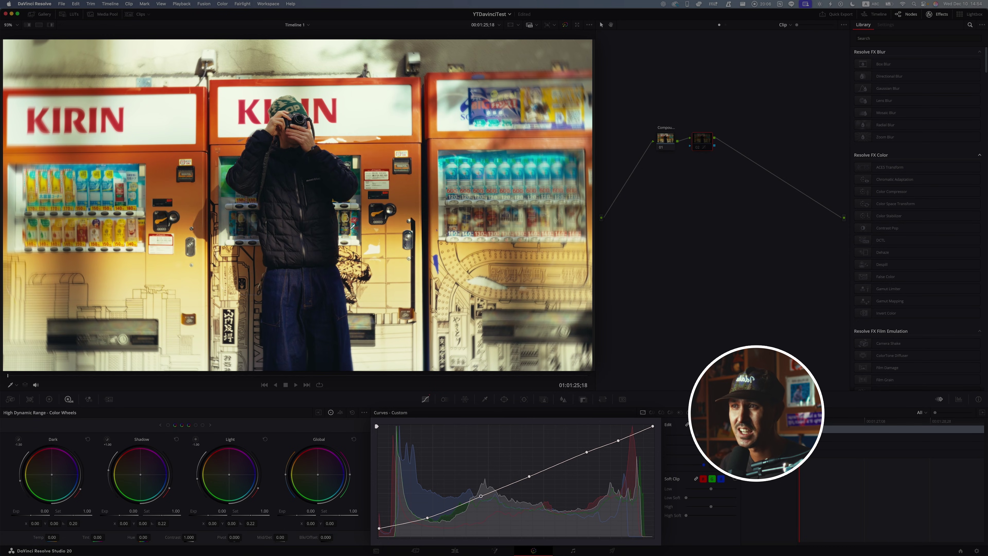
pyautogui.moveTo(379, 528); pyautogui.dragTo(379, 533)
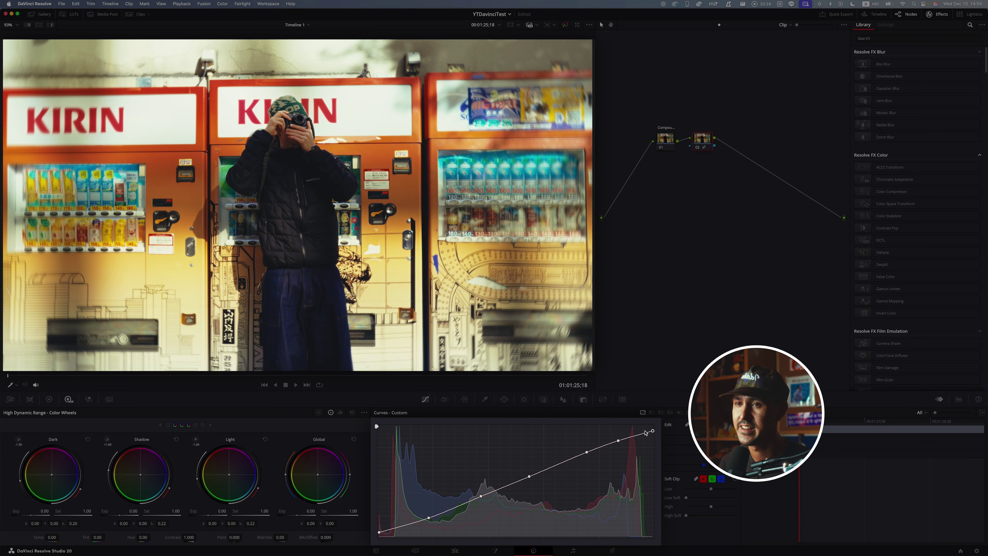
pyautogui.moveTo(654, 427); pyautogui.dragTo(618, 448)
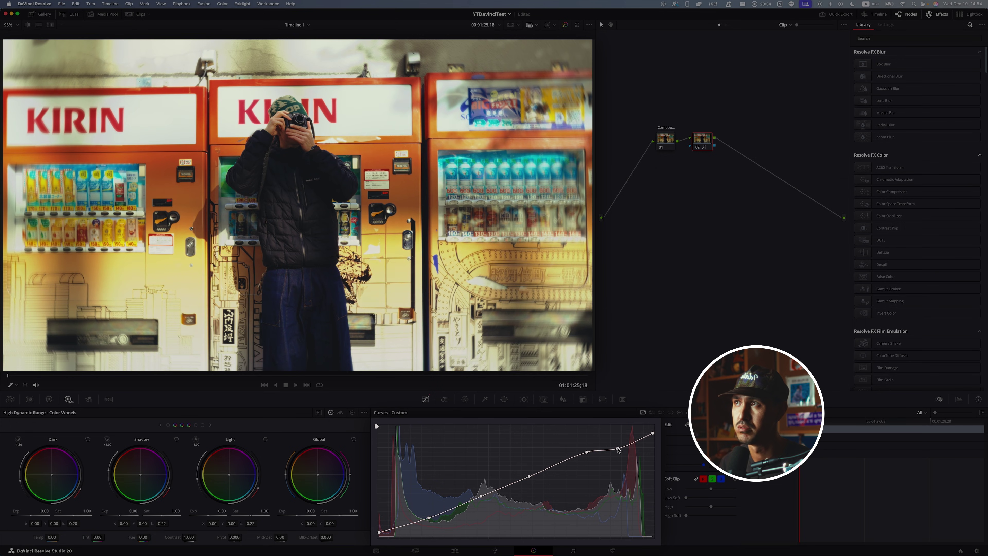
pyautogui.moveTo(619, 448)
pyautogui.mouseDown()
pyautogui.moveTo(580, 459)
pyautogui.moveTo(618, 446)
pyautogui.mouseUp()
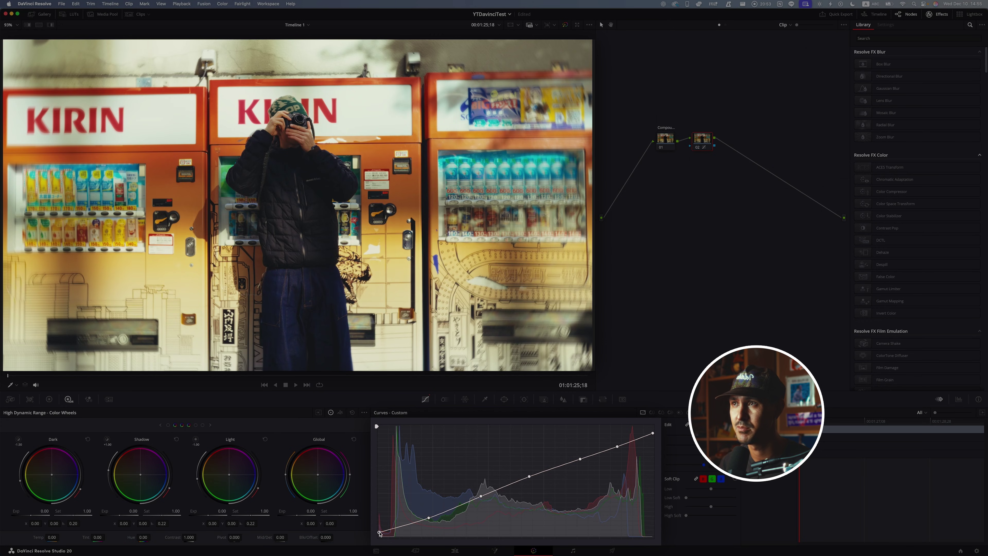
pyautogui.moveTo(380, 534); pyautogui.dragTo(434, 517)
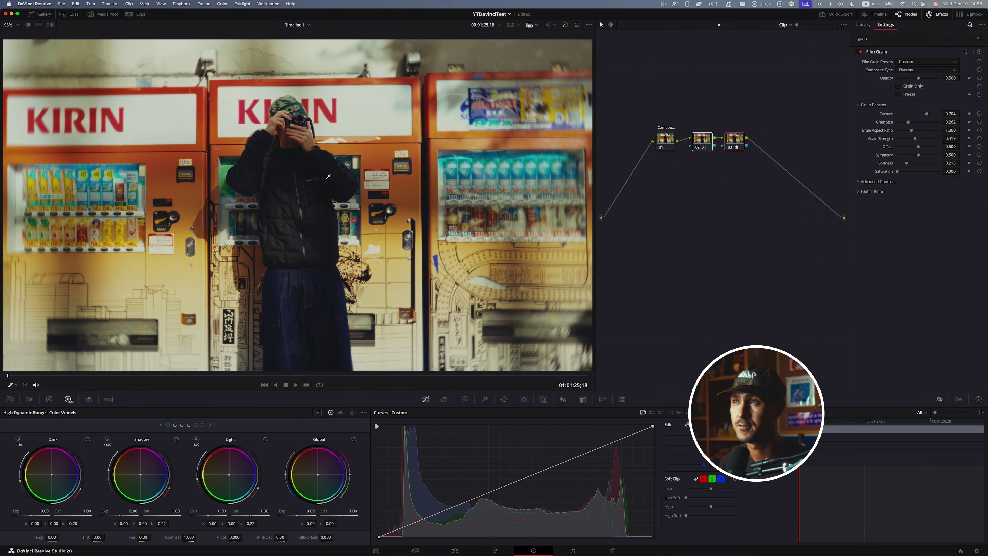
pyautogui.click(731, 140)
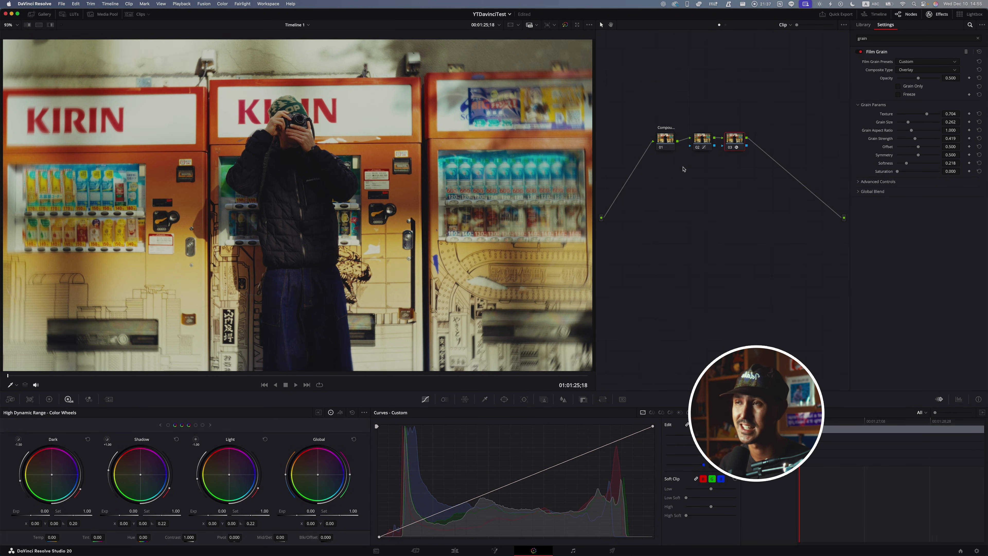